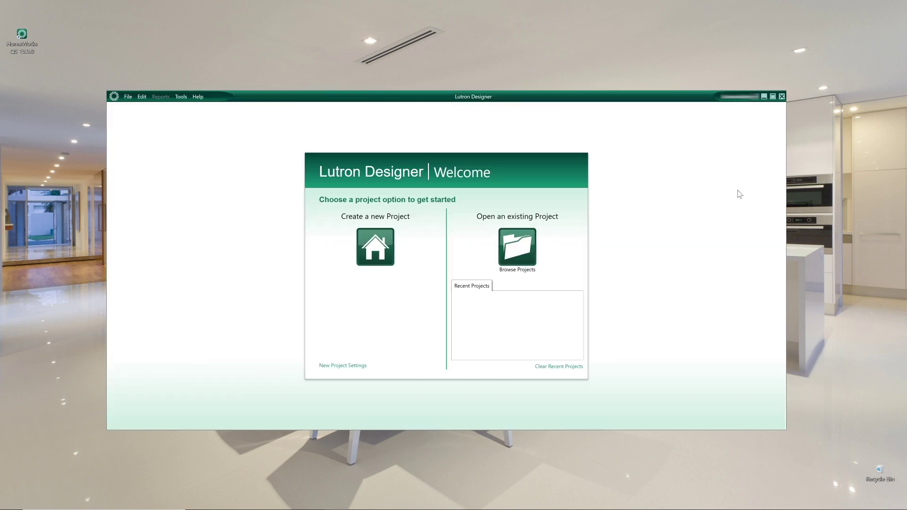
Maximize the Lutron Designer window to fill the screen.
click(773, 97)
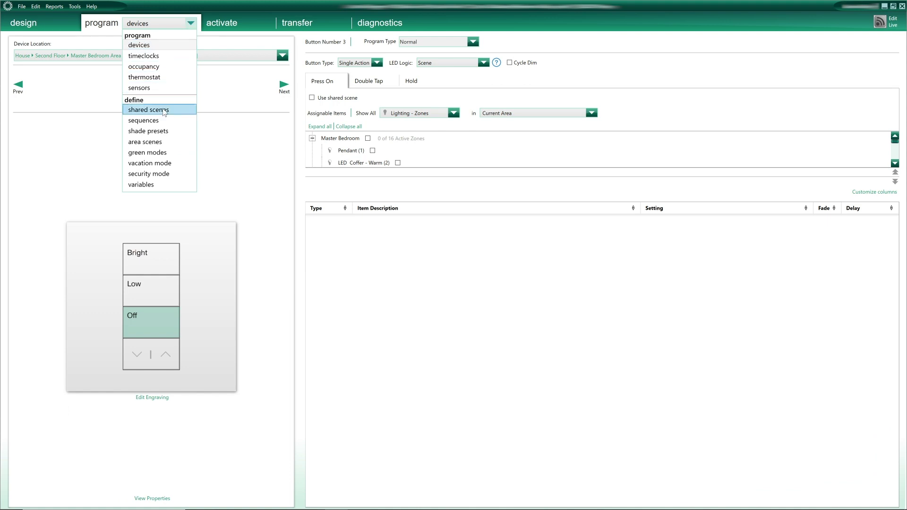
Switch to area scenes programming and select the Master Bedroom area.
click(154, 144)
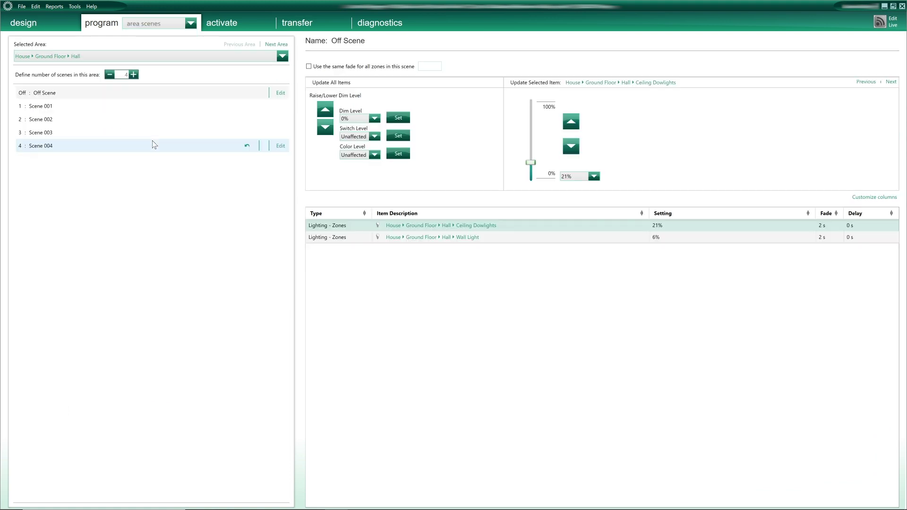
click(284, 57)
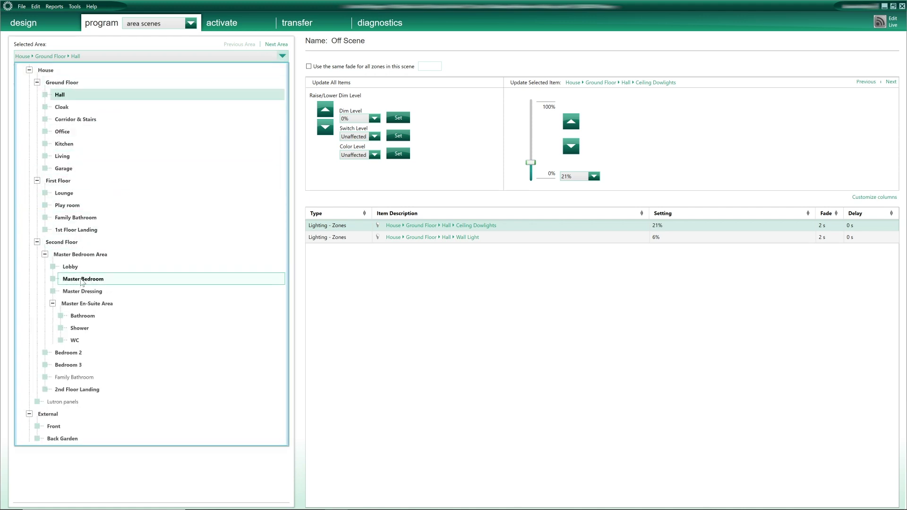
click(110, 281)
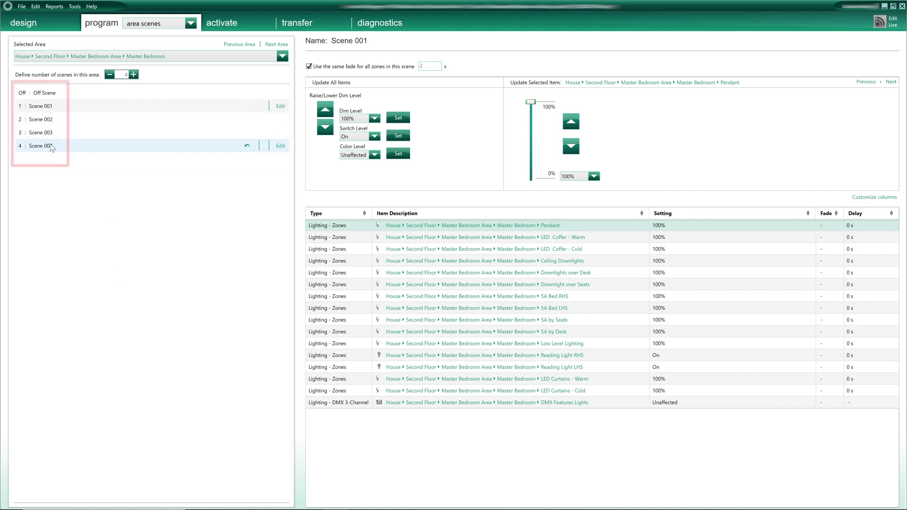
Review the Off Scene and Scenes 001–004 levels, then cut the scene count to four.
click(59, 95)
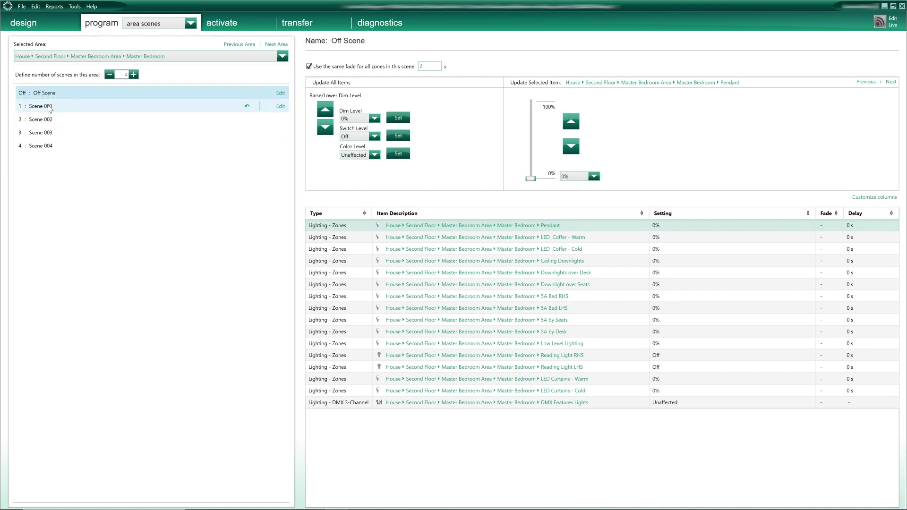
click(50, 109)
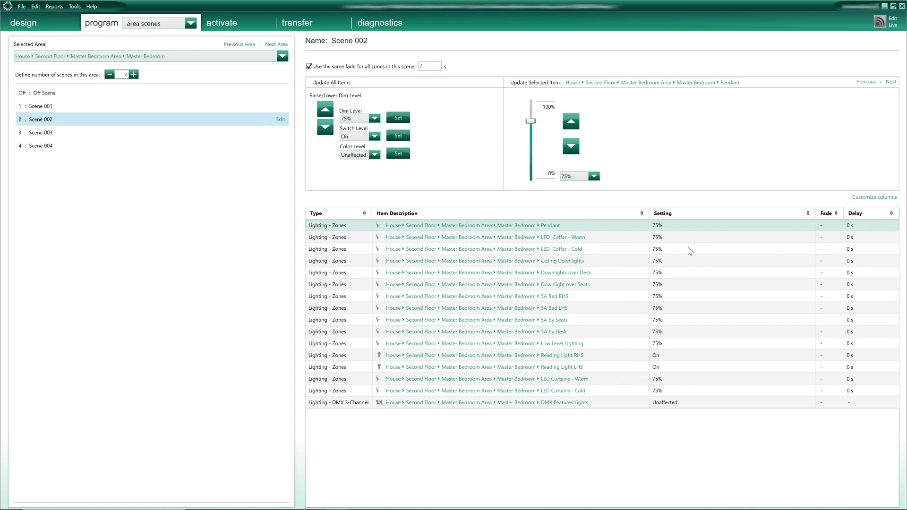
click(46, 134)
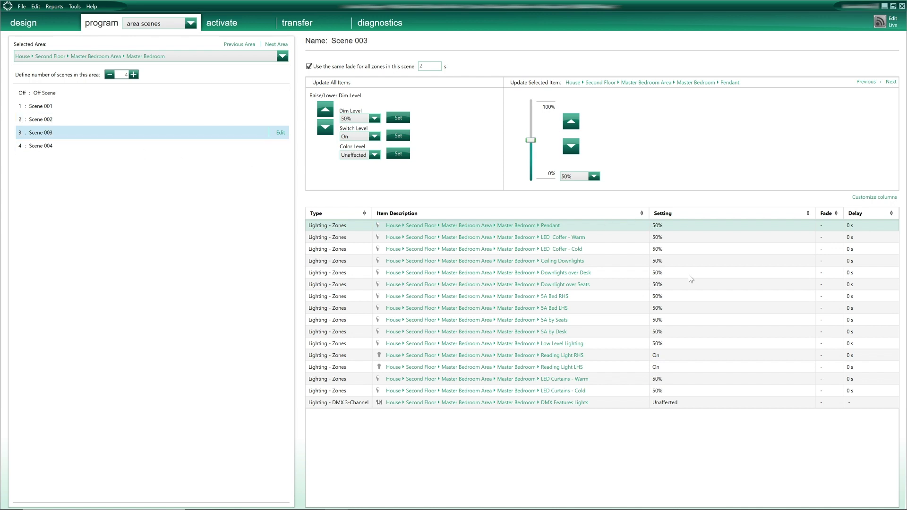
click(46, 144)
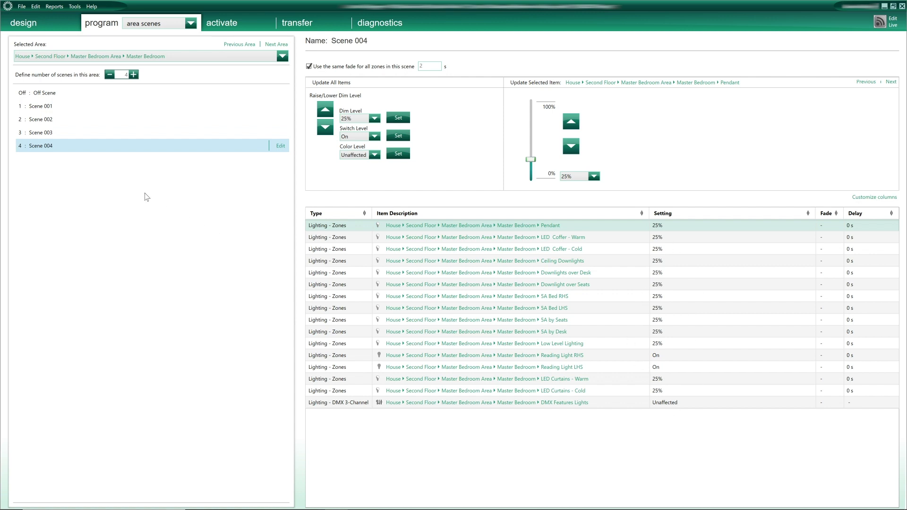
click(45, 95)
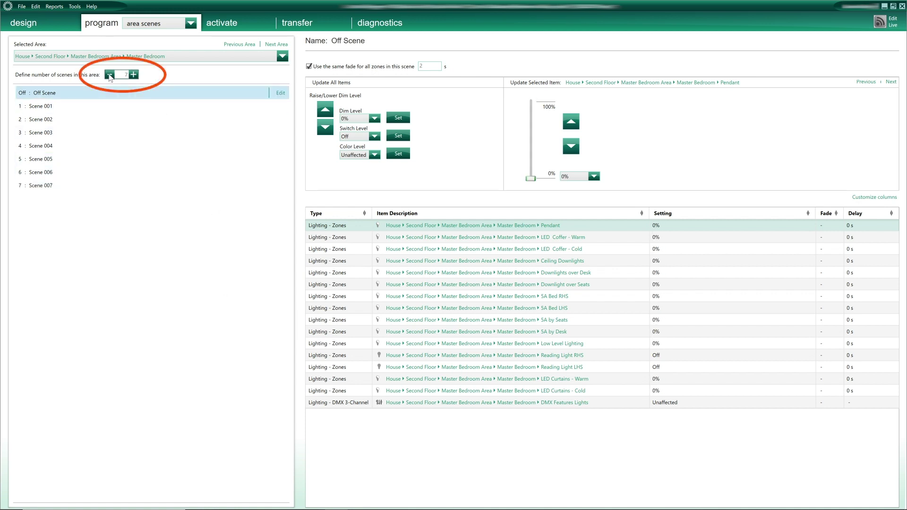
click(110, 76)
click(109, 76)
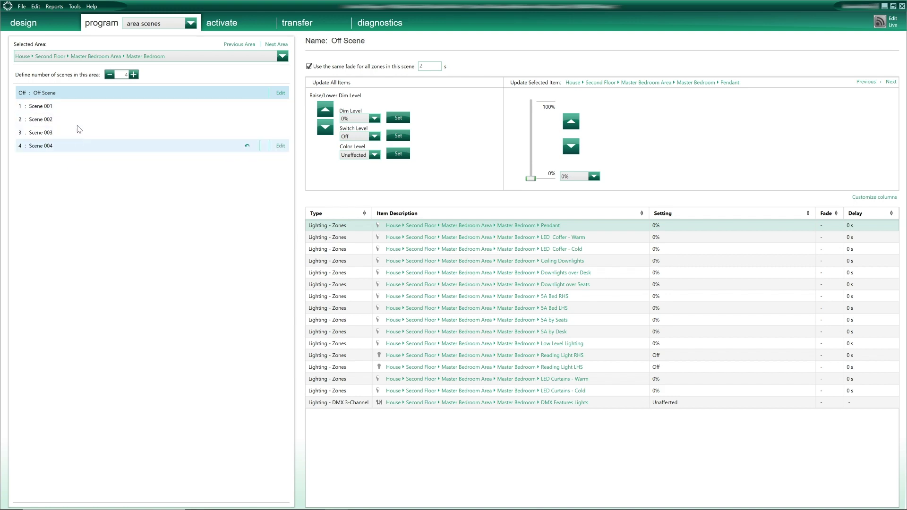
Rename Scene 001 to 'Scene 001 - Full ON' and Scene 002 to 'Scene 002 - High'.
mouse_move(43, 106)
double_click(49, 107)
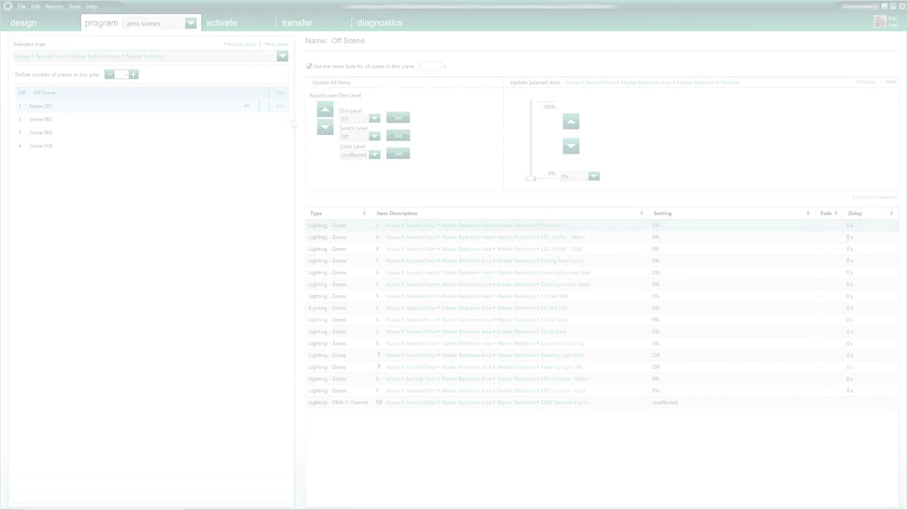
text(- Full)
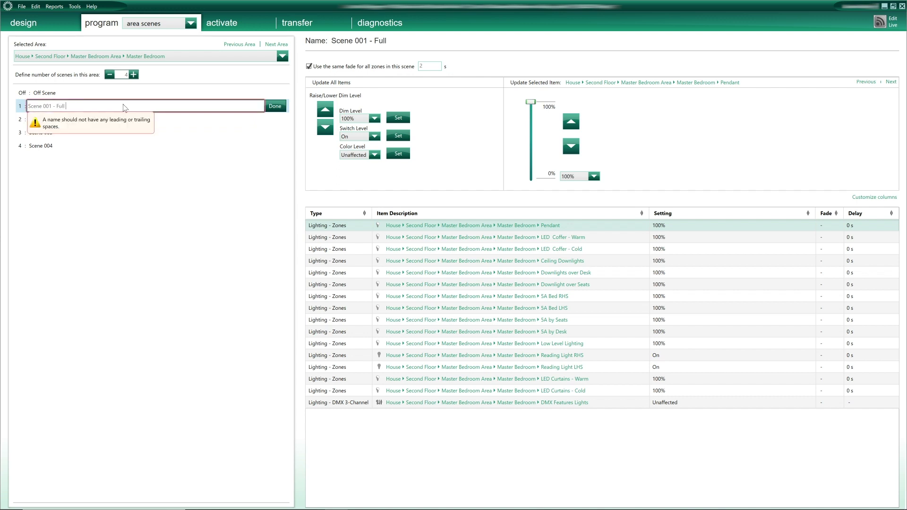
text( ON)
key(Return)
double_click(137, 121)
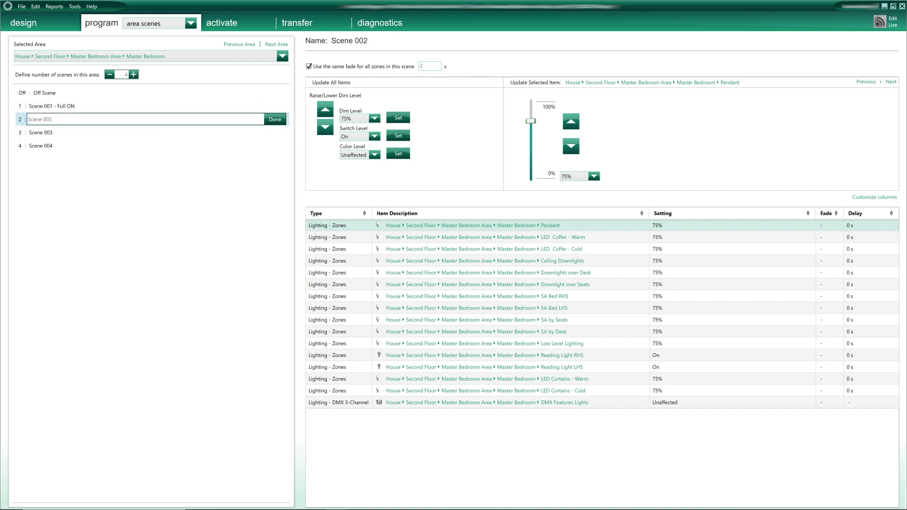
text(- High)
key(Return)
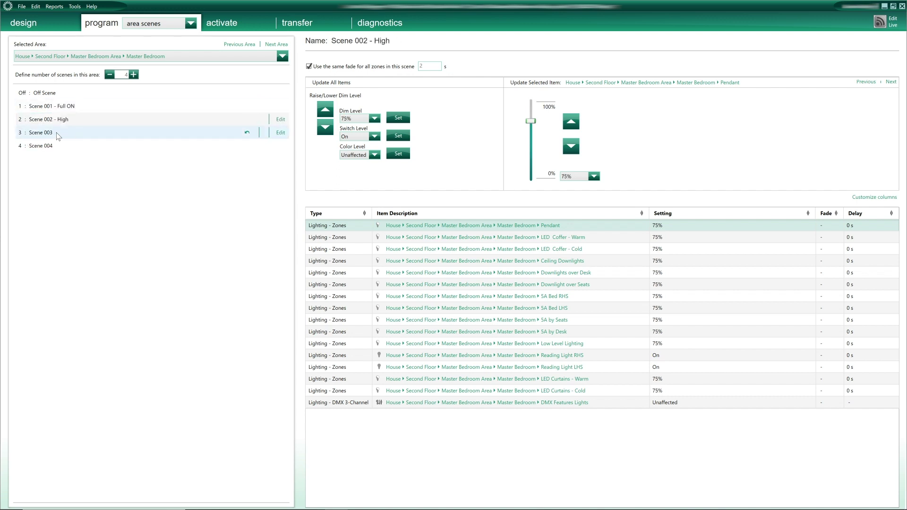
Rename Scene 003 to 'Scene 003 - Medium' and Scene 004 to 'Scene 004 - Low'.
double_click(215, 141)
text(- Medium)
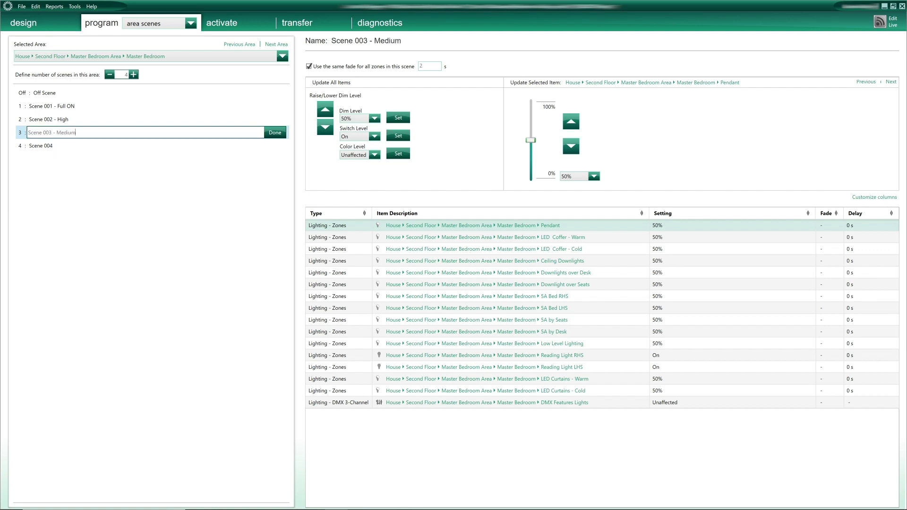
key(Return)
click(189, 148)
click(281, 148)
text(- Lo)
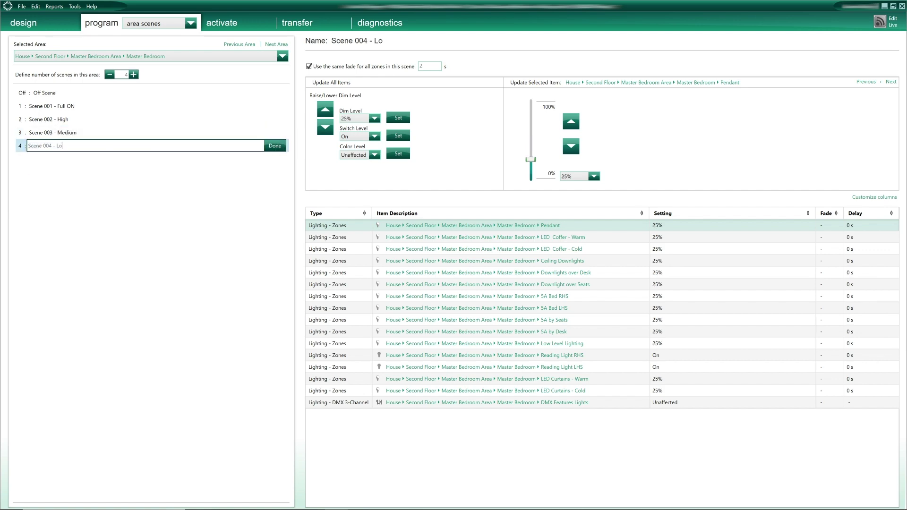
text(w)
key(Return)
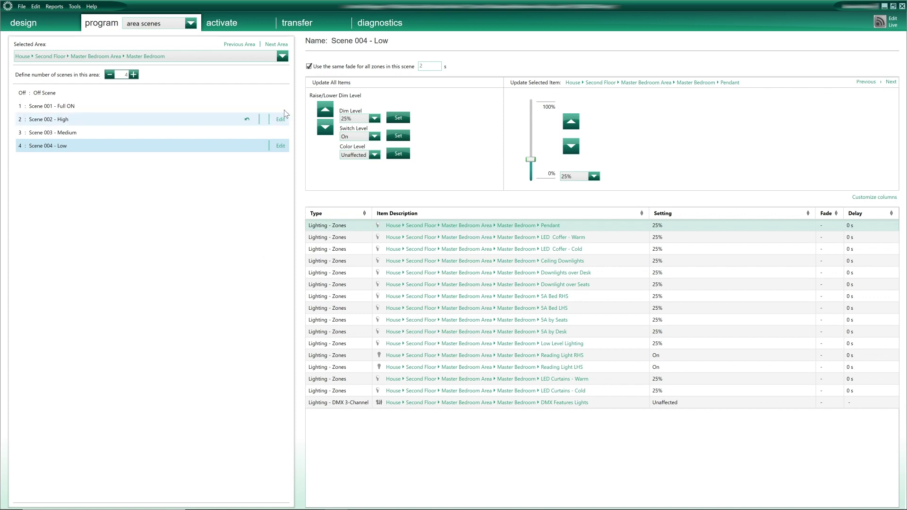
click(282, 56)
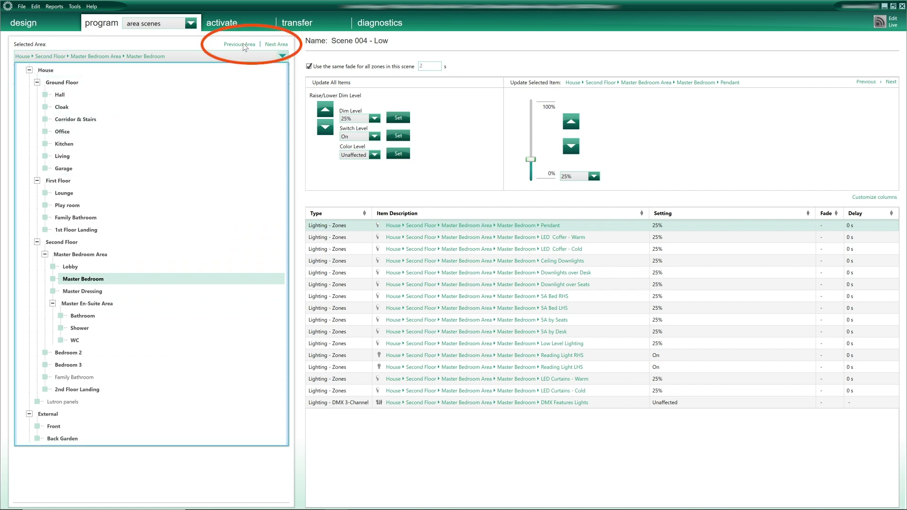
click(211, 48)
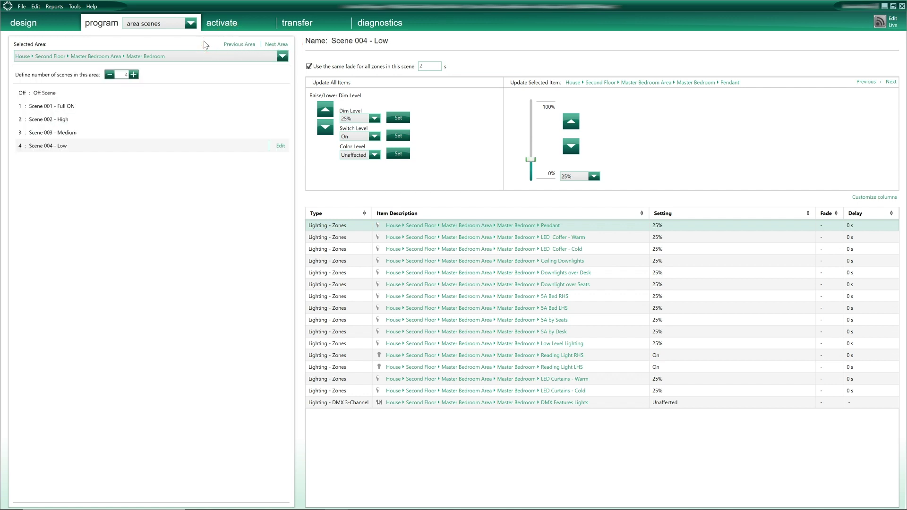
click(277, 45)
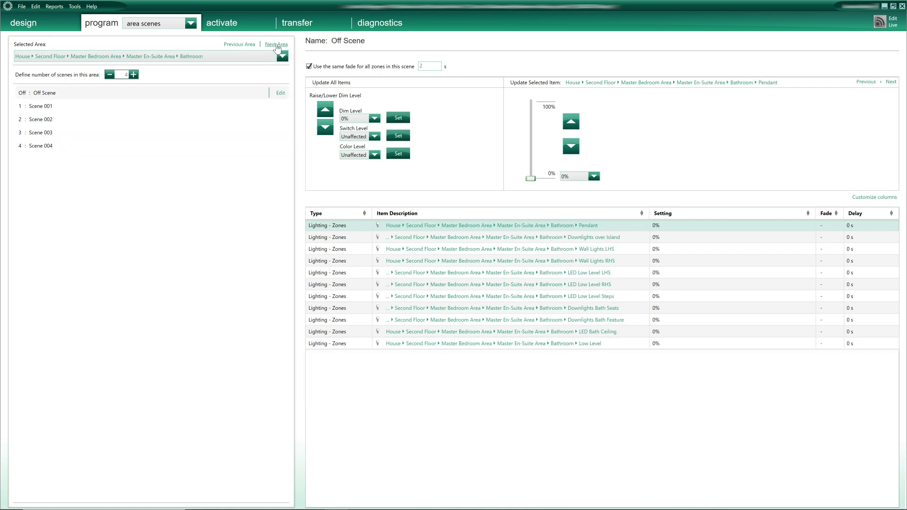
click(277, 45)
click(276, 45)
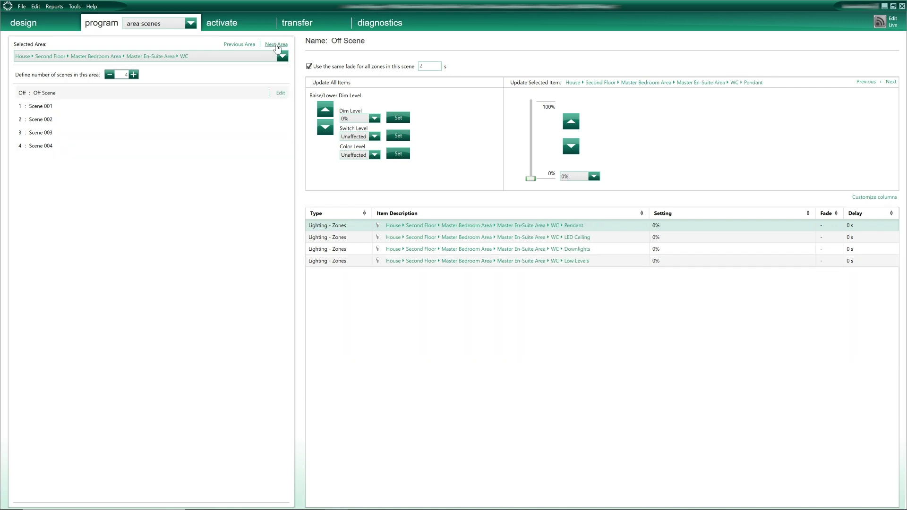
click(277, 45)
click(277, 44)
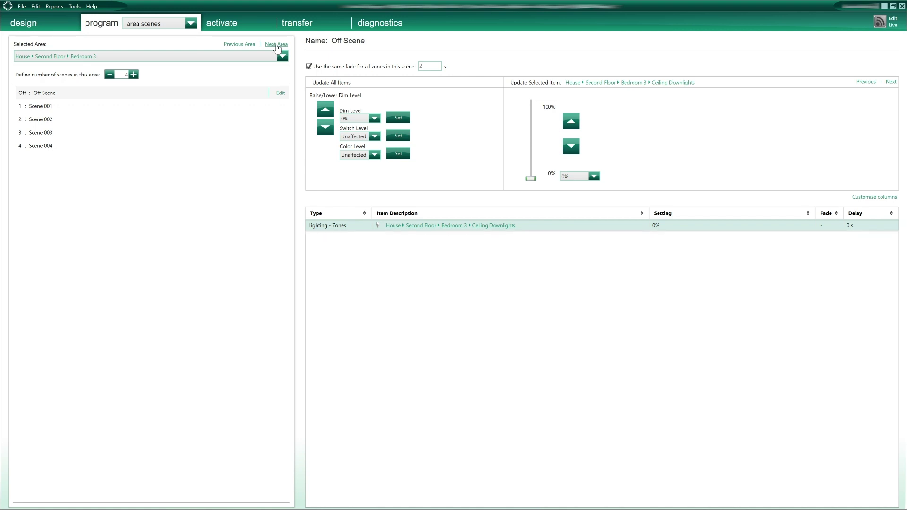
click(277, 45)
click(281, 56)
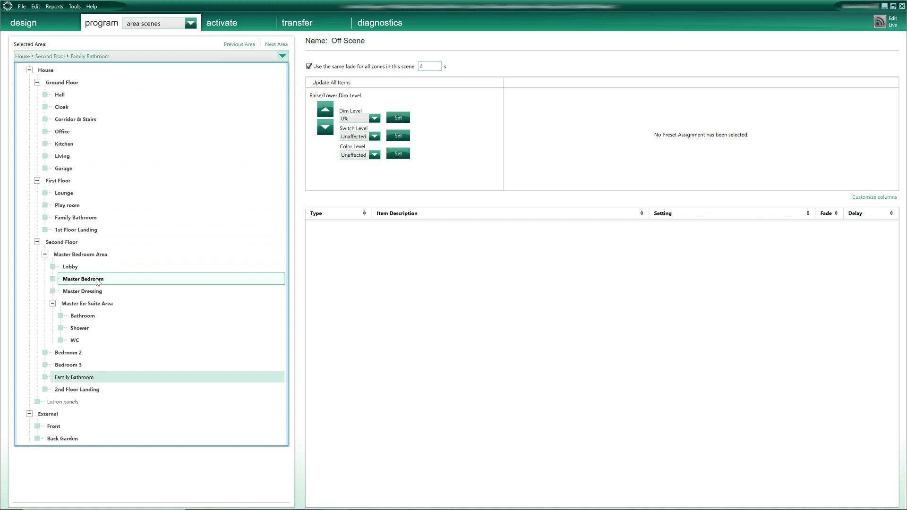
click(96, 280)
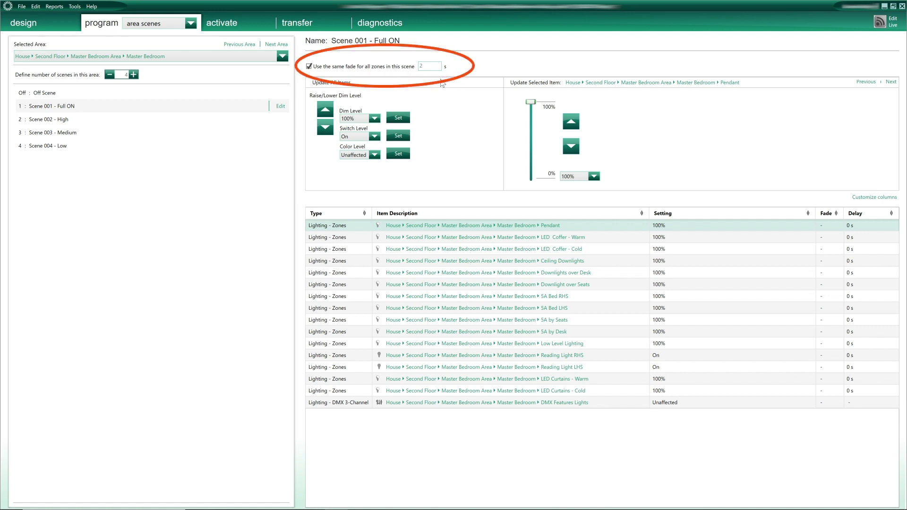
Disable the shared fade and give Pendant, LED Coffers and Downlight over Seats 2 s fades.
double_click(419, 67)
text(10)
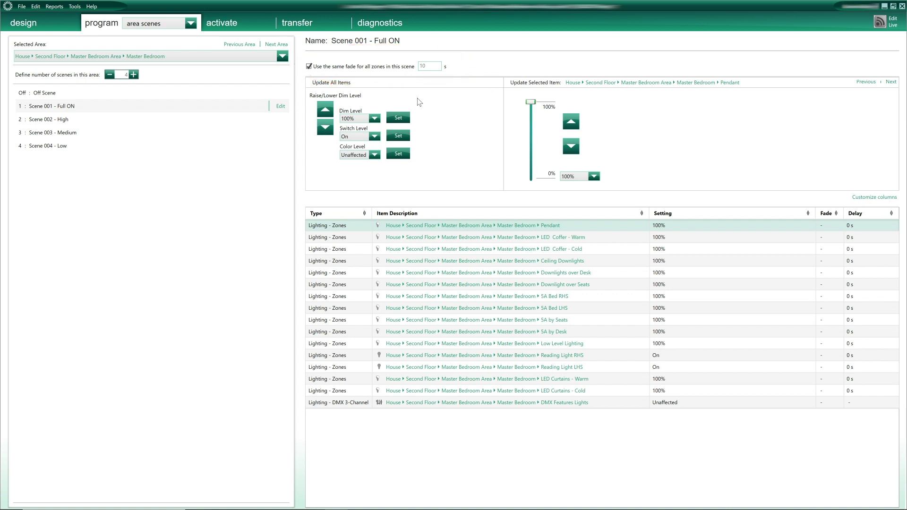
click(311, 68)
click(825, 225)
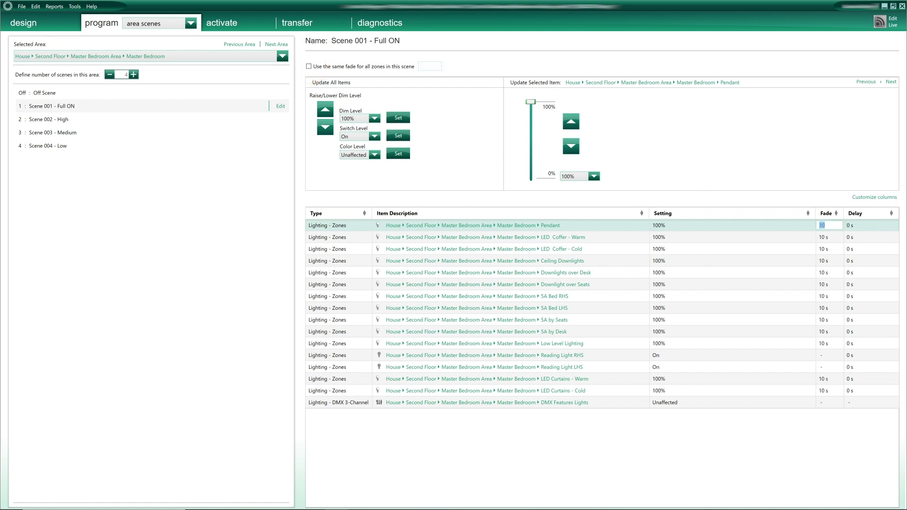
key(Return)
text(2)
key(Return)
text(2)
key(Return)
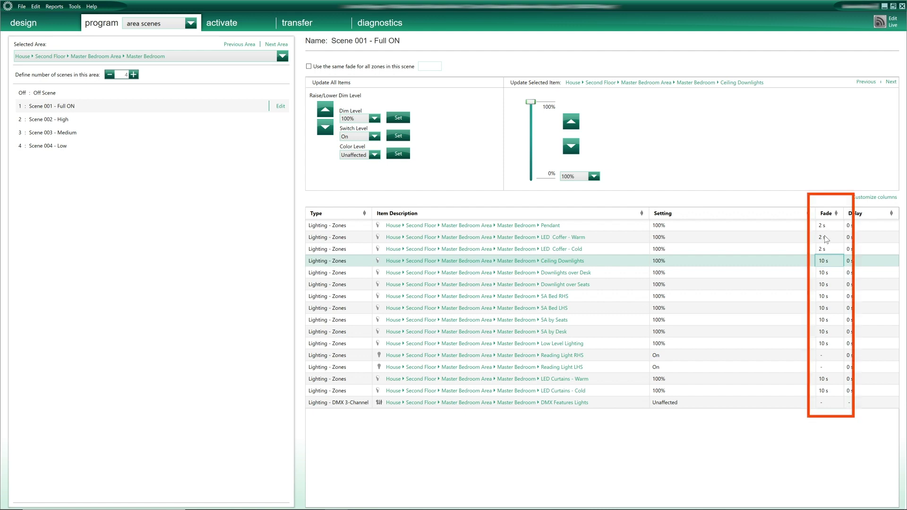
click(827, 285)
text(2)
key(Return)
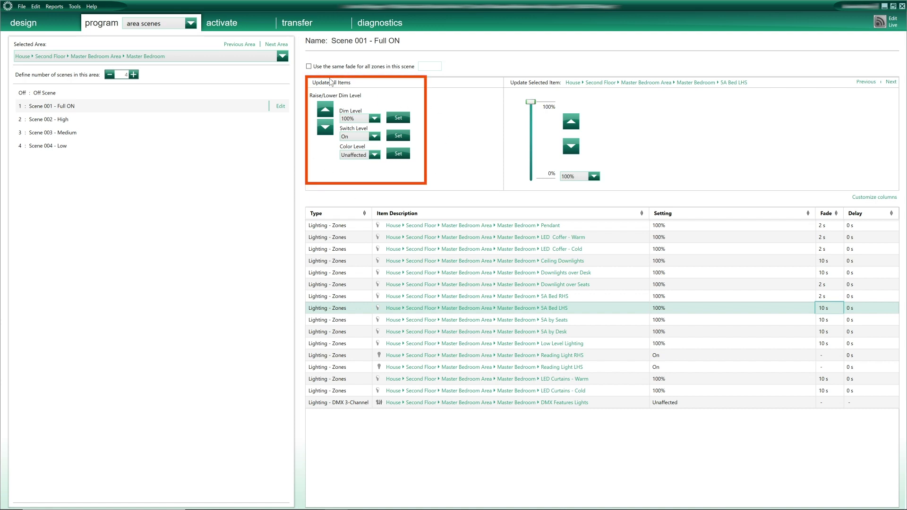
Apply a 25% dim level to all dimmable zones in Full ON.
key(Tab)
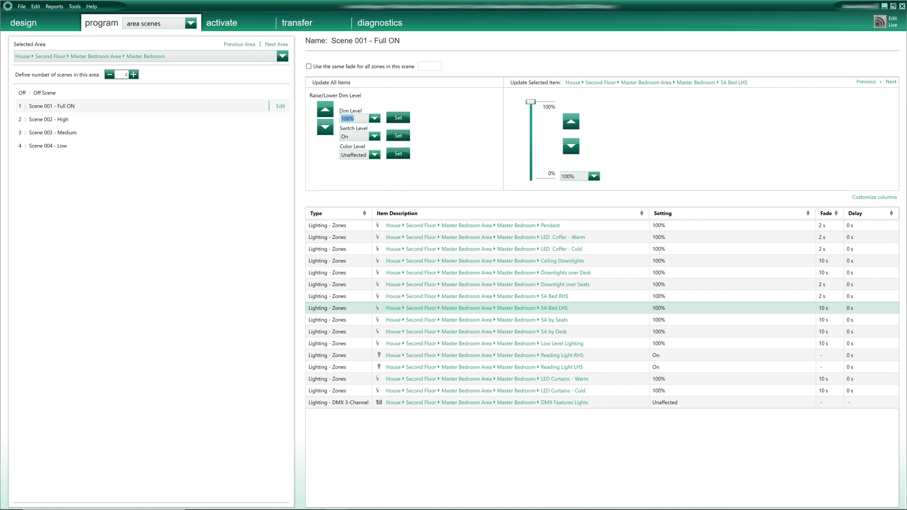
text(90)
click(405, 120)
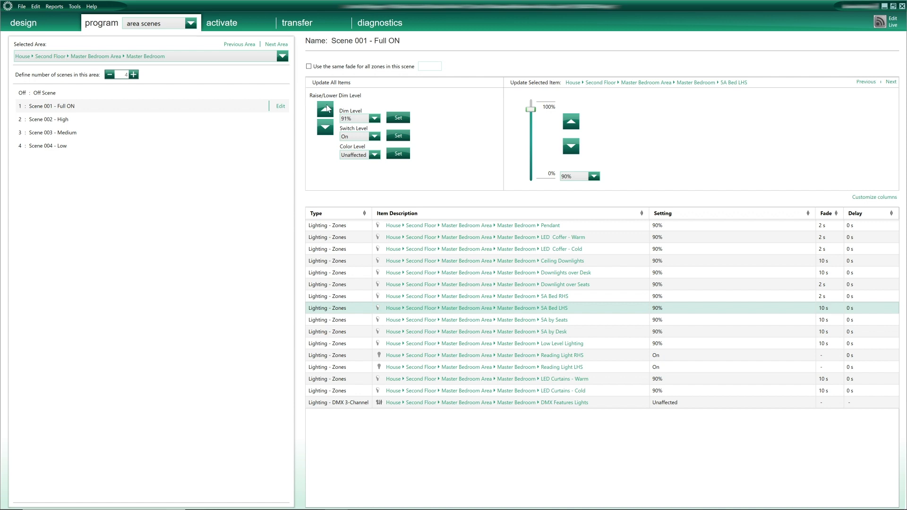
click(325, 128)
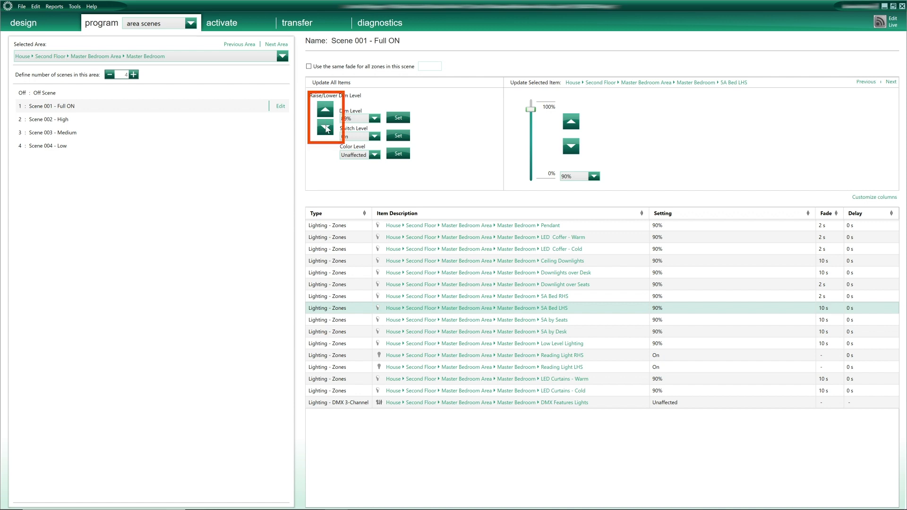
click(325, 128)
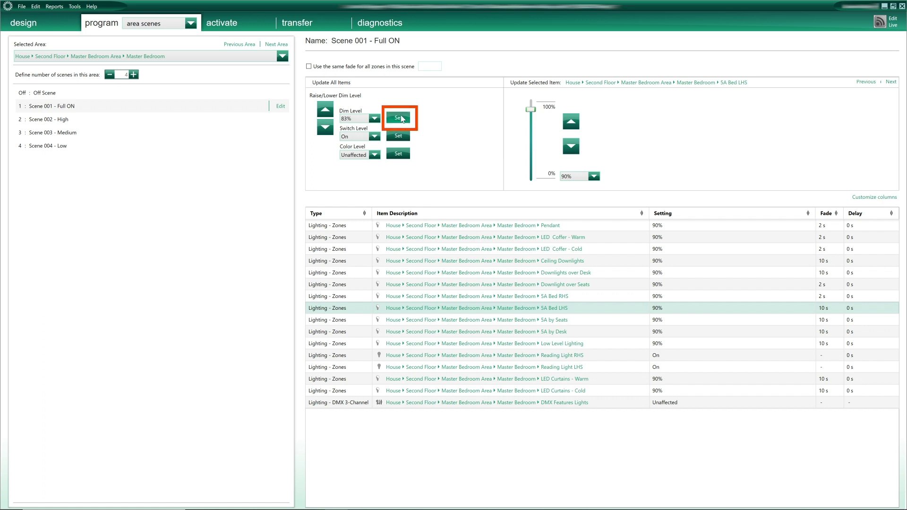
click(401, 118)
click(375, 119)
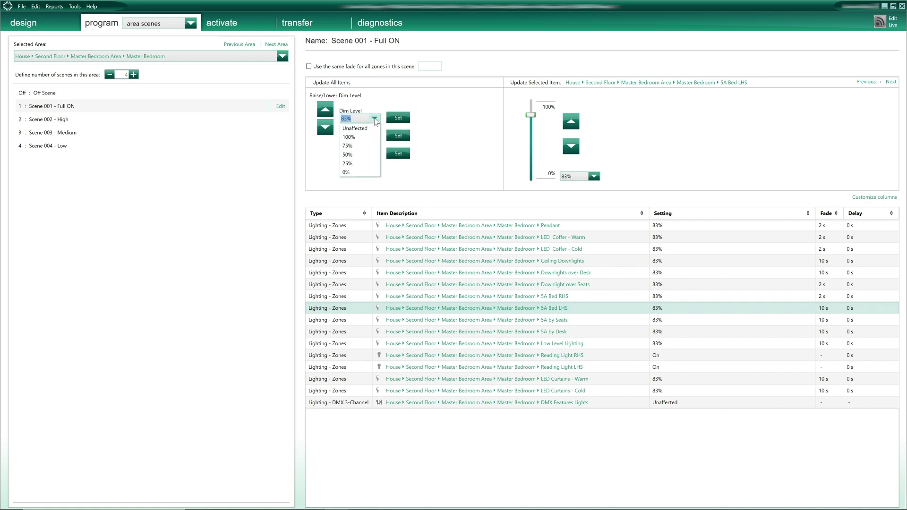
click(351, 163)
click(399, 118)
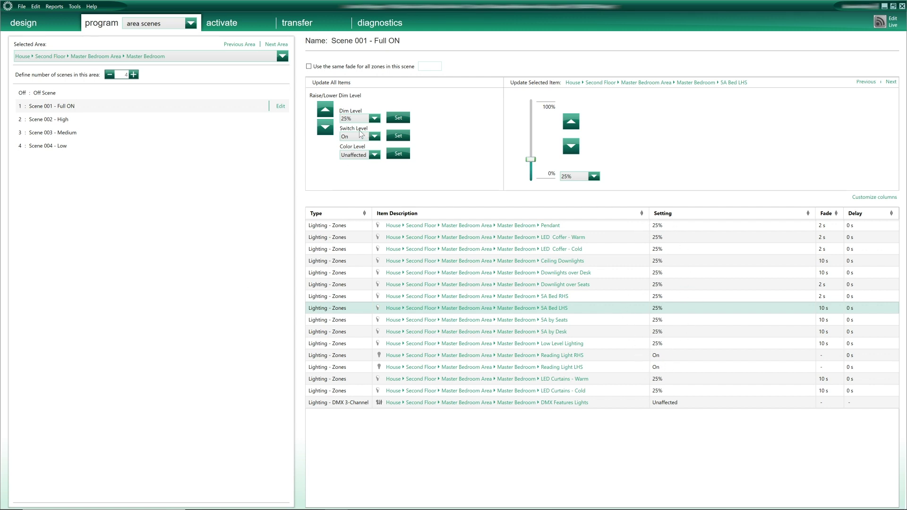
Switch the reading lights Off and set DMX Features Lights to 1 - GREEN.
click(375, 136)
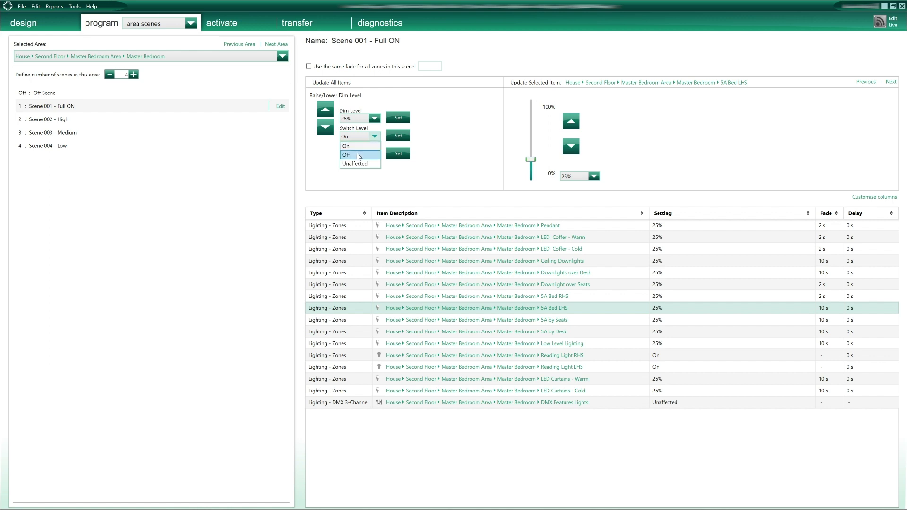
click(401, 140)
click(376, 156)
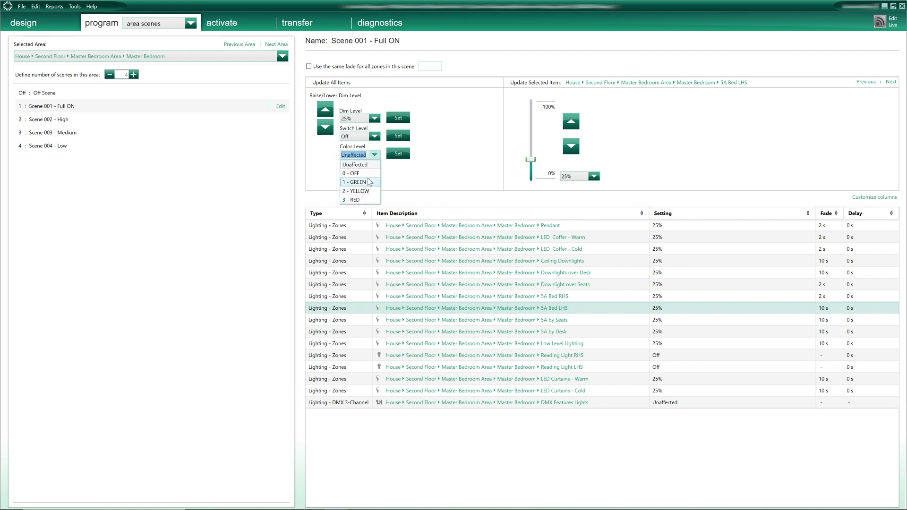
click(366, 182)
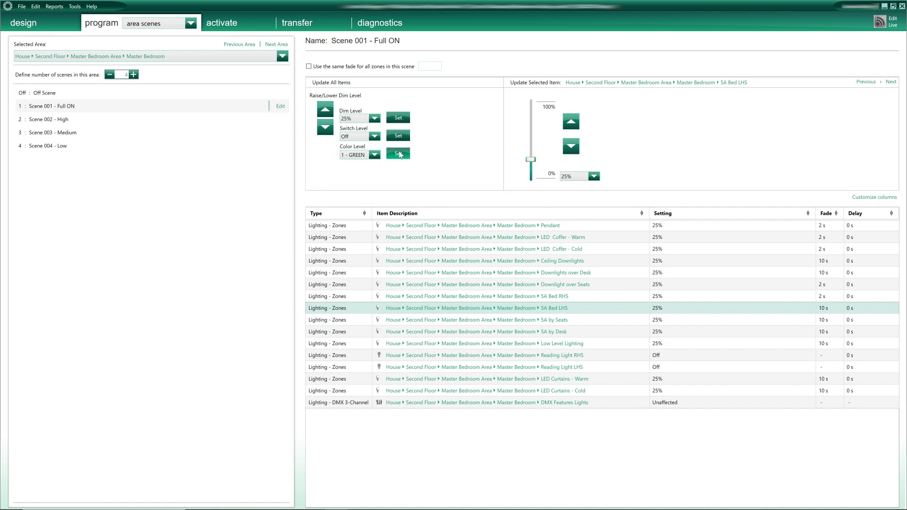
click(399, 154)
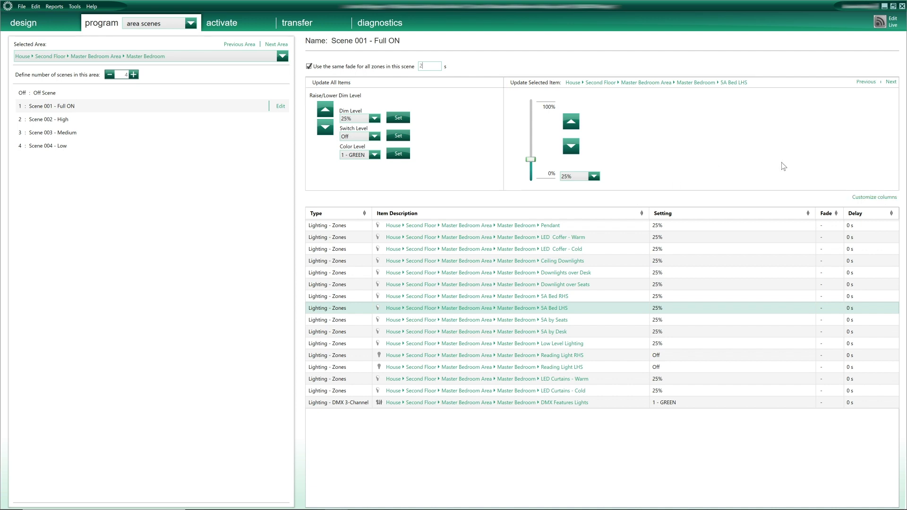
Raise the Pendant zone's Full ON level to 88%.
click(891, 82)
click(865, 82)
double_click(866, 82)
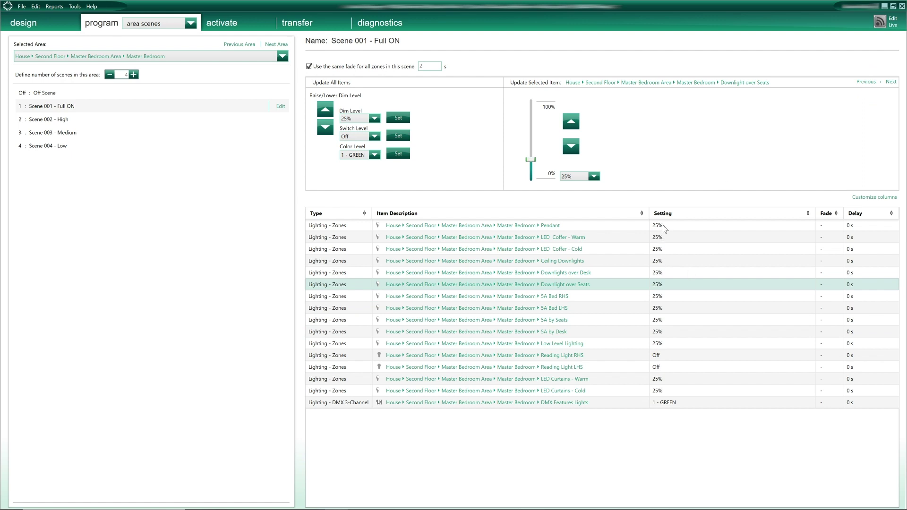
click(638, 227)
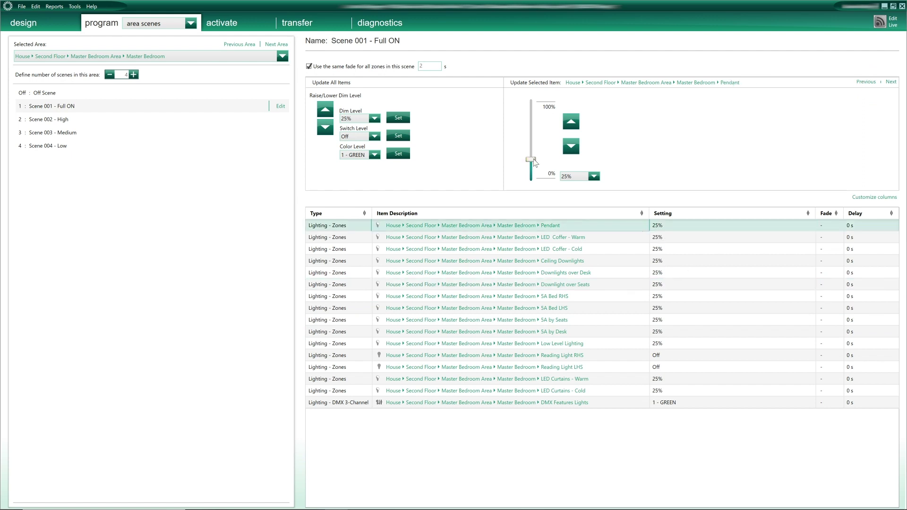
drag(531, 161, 531, 118)
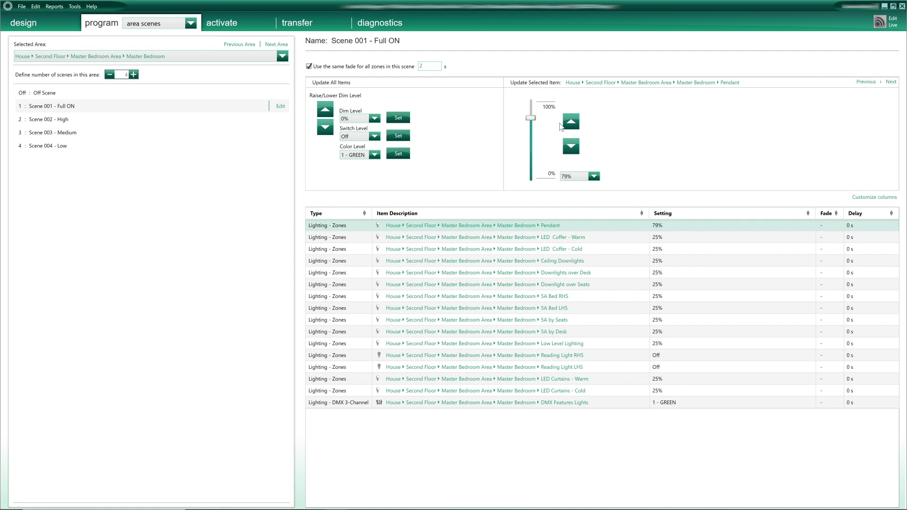
click(572, 148)
click(595, 177)
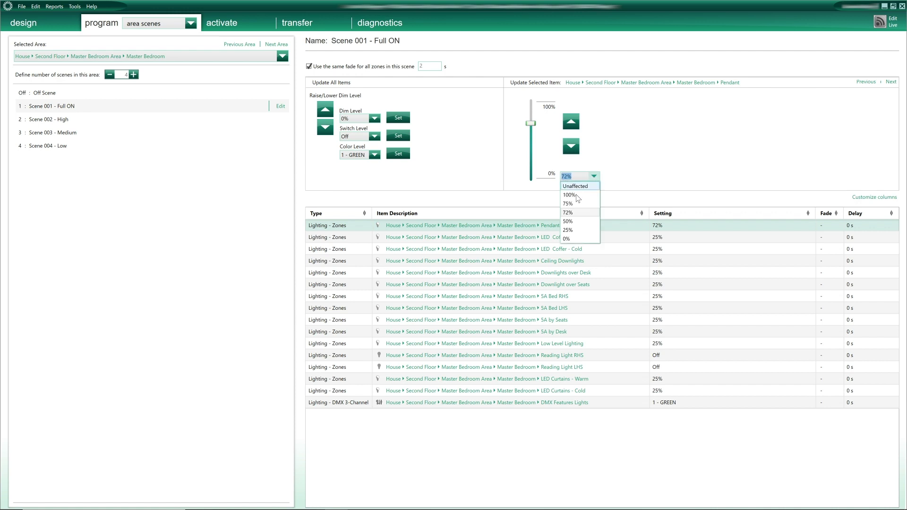
click(572, 229)
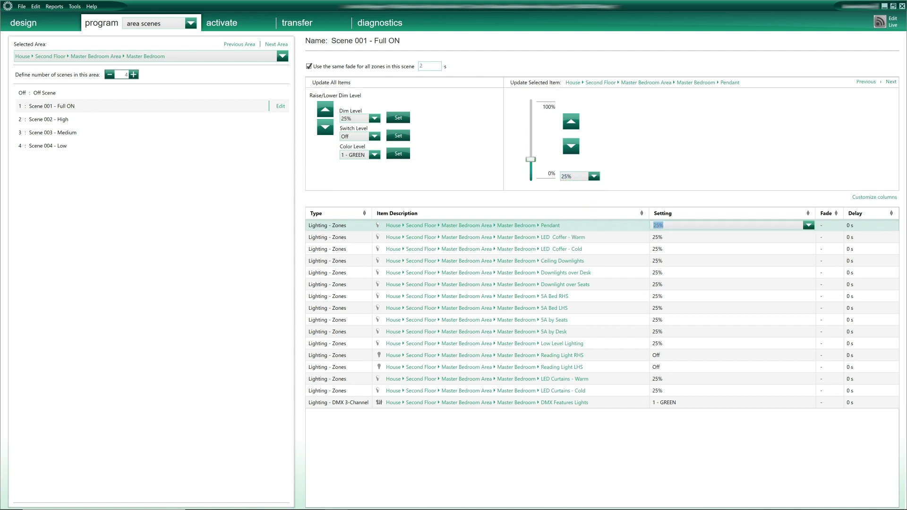
text(88)
key(Return)
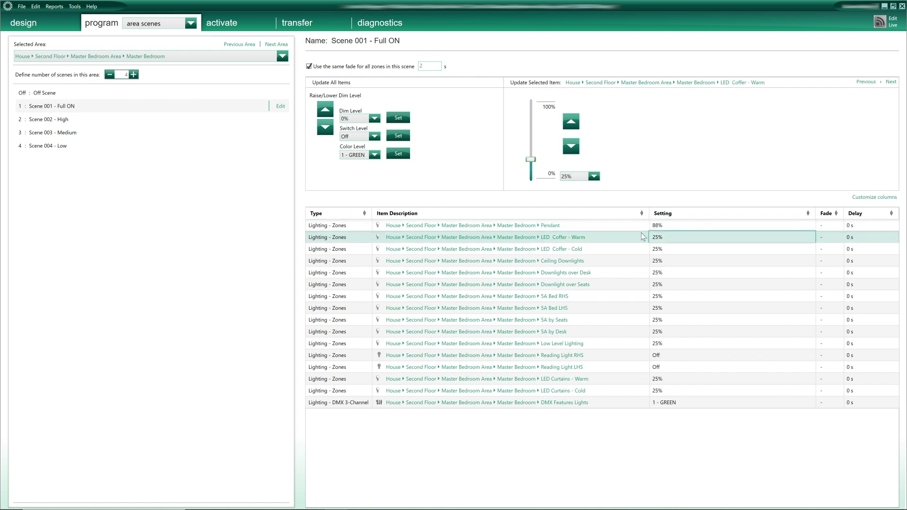
click(648, 229)
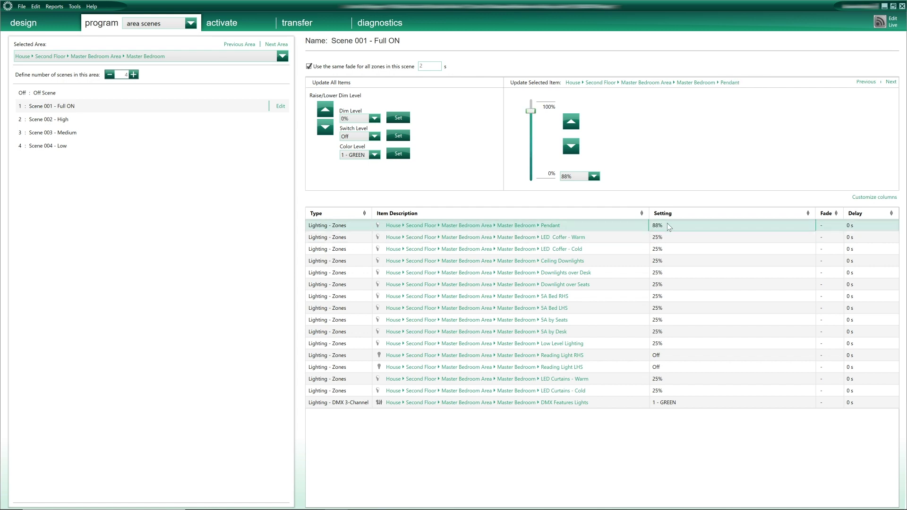
Set LED Coffer - Warm to 75% and Downlights over Desk to 66%.
click(668, 238)
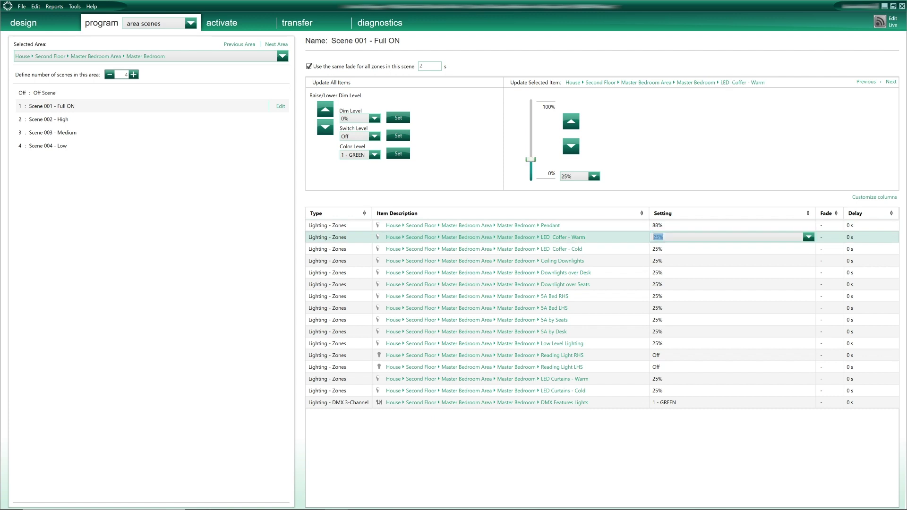
text(7)
key(Return)
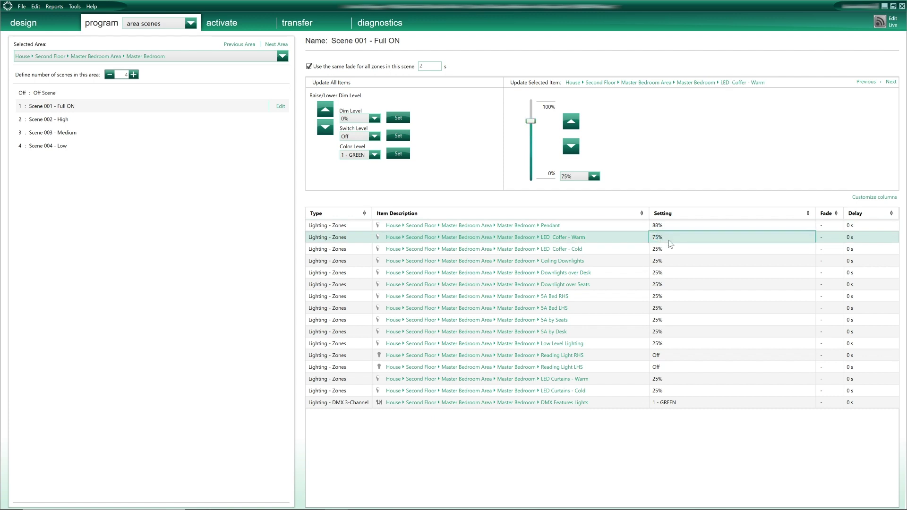
click(668, 250)
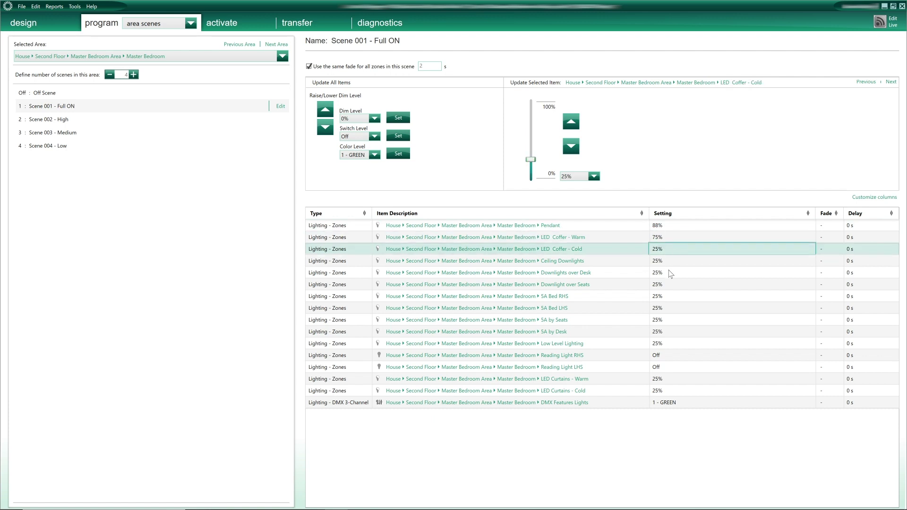
click(667, 273)
text(66)
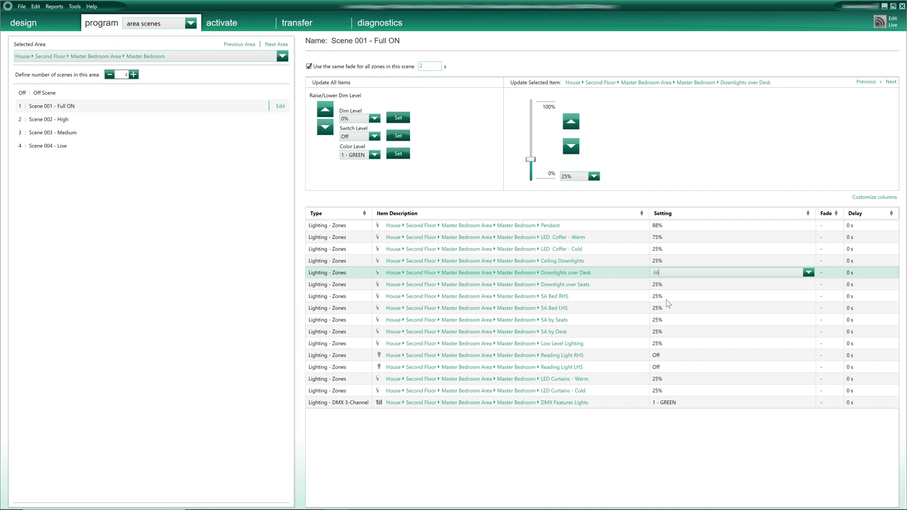
click(669, 297)
Set both 5A Bed zones to 90%, 5A by Seats and Desk to 75%, Low Level Lighting 44%.
text(90)
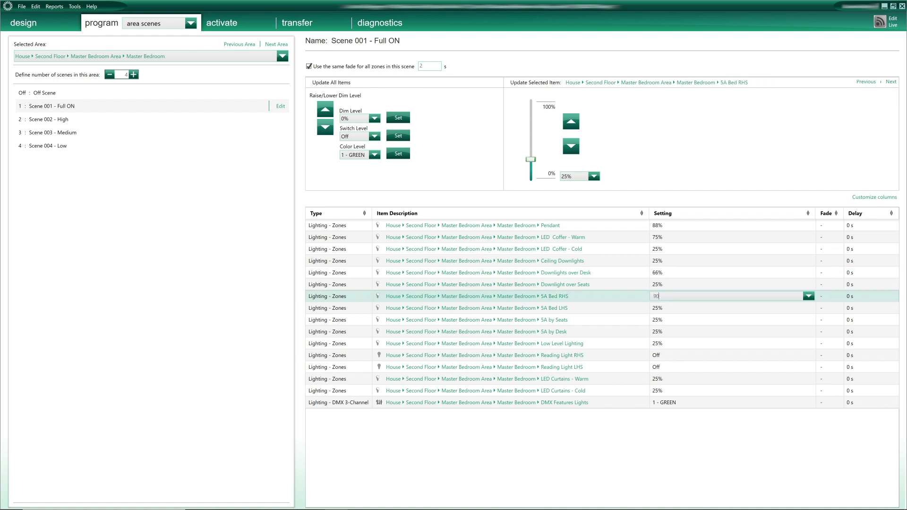
click(671, 310)
text(90)
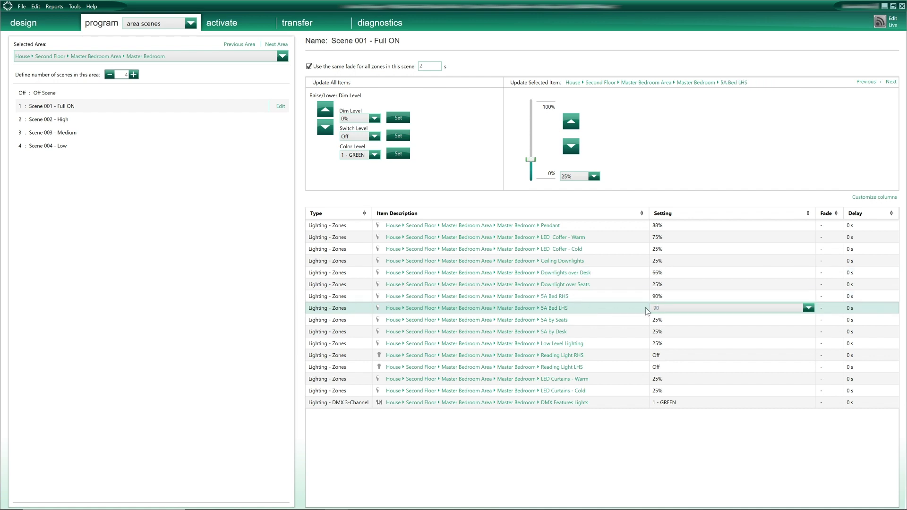
click(673, 320)
text(75)
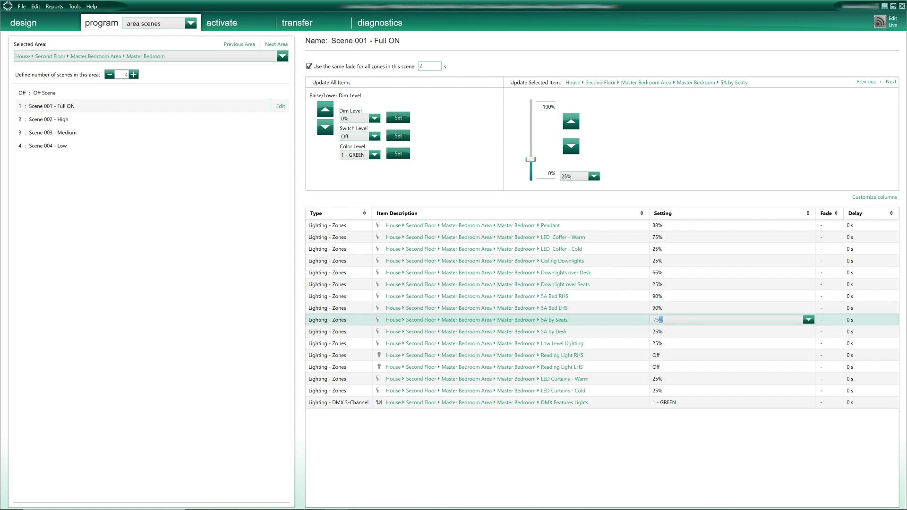
click(679, 333)
text(75)
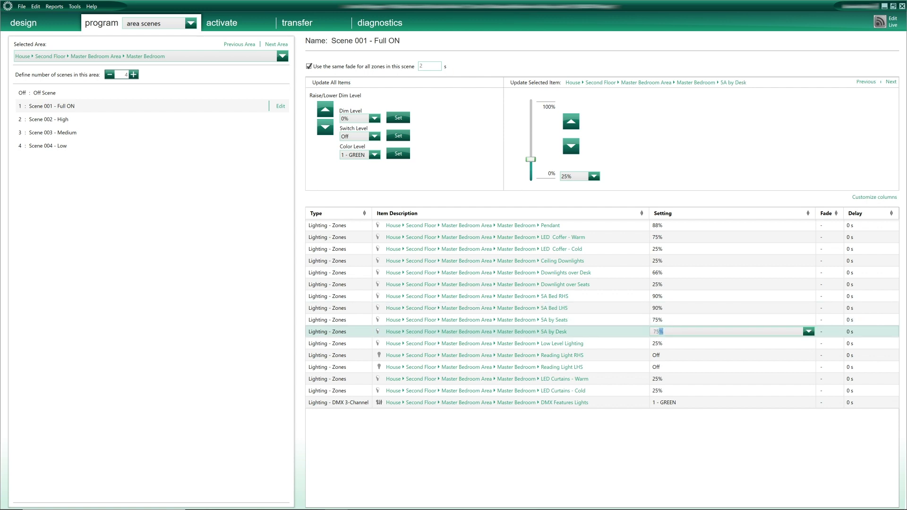
click(678, 345)
text(44)
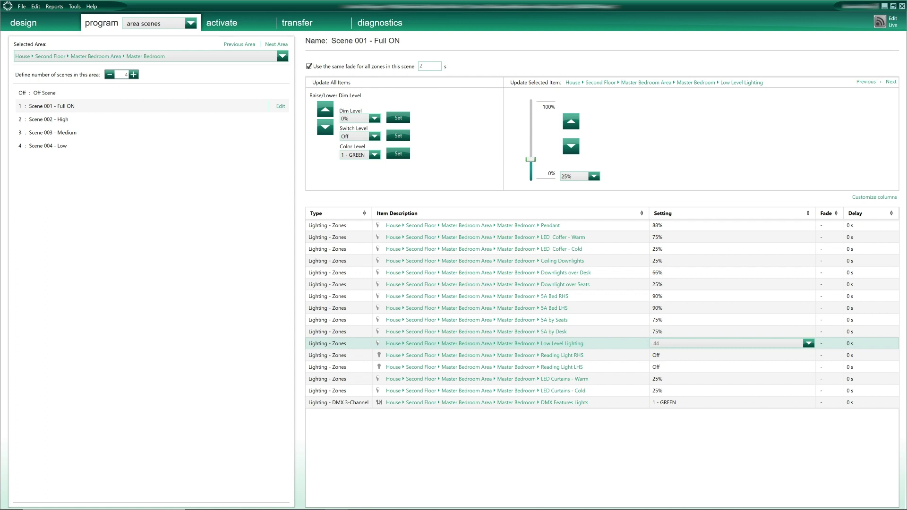
click(683, 324)
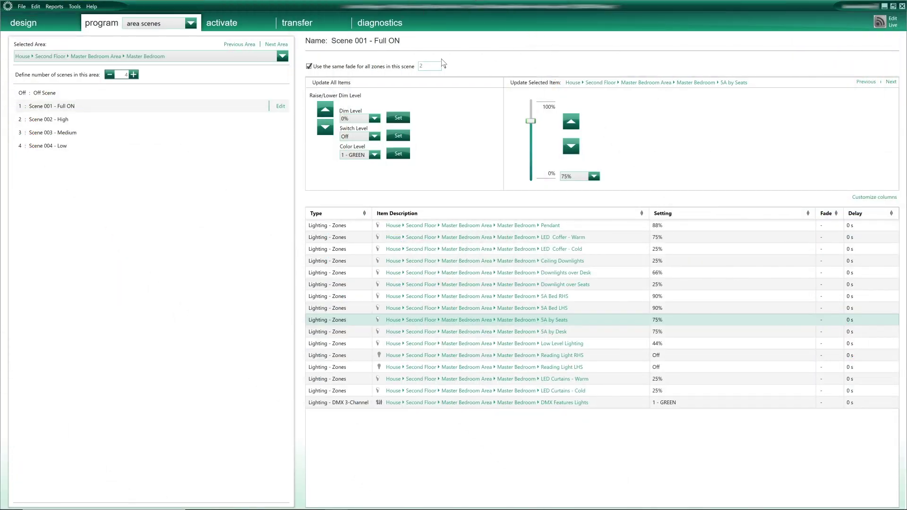
Assign Master Bedroom Scene 002 - High to the entry keypad's Bright button.
click(192, 25)
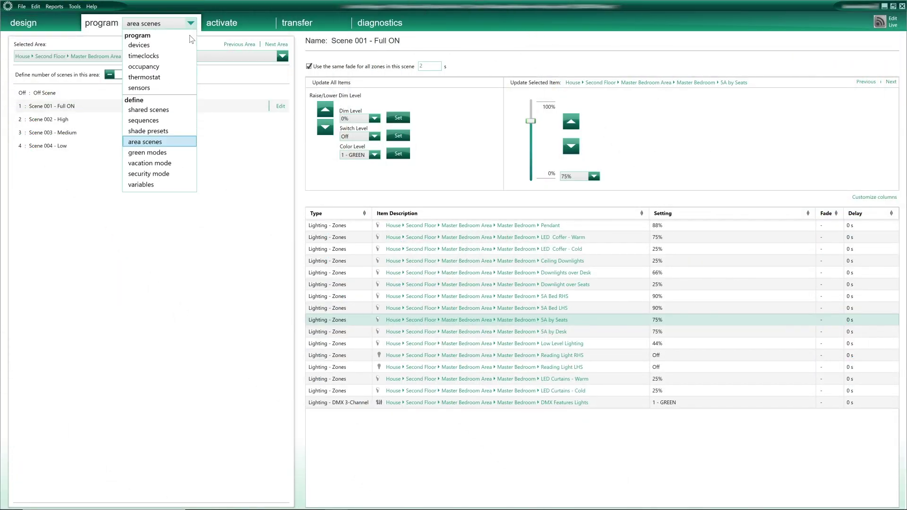
click(138, 45)
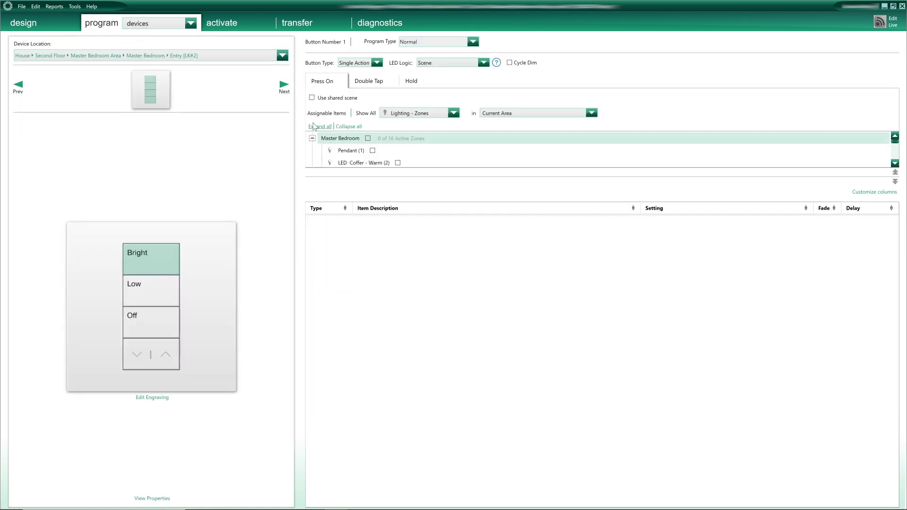
click(435, 118)
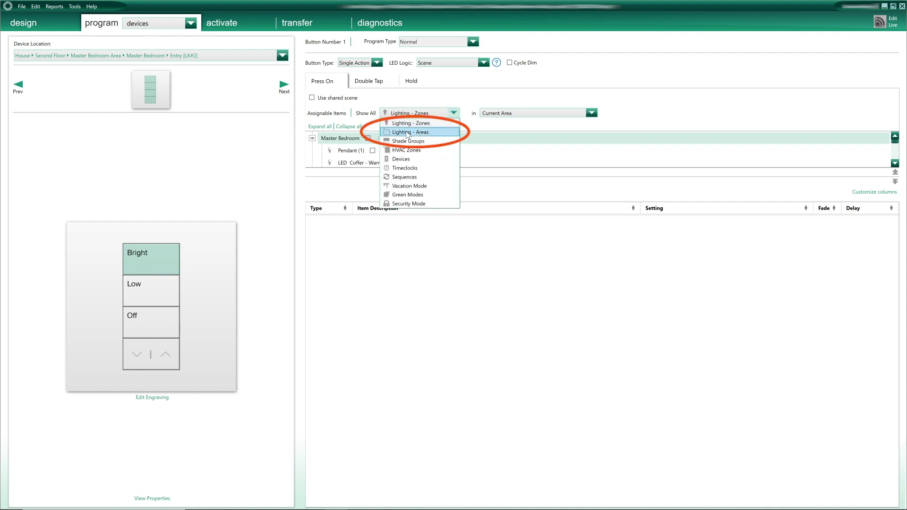
click(397, 132)
click(535, 114)
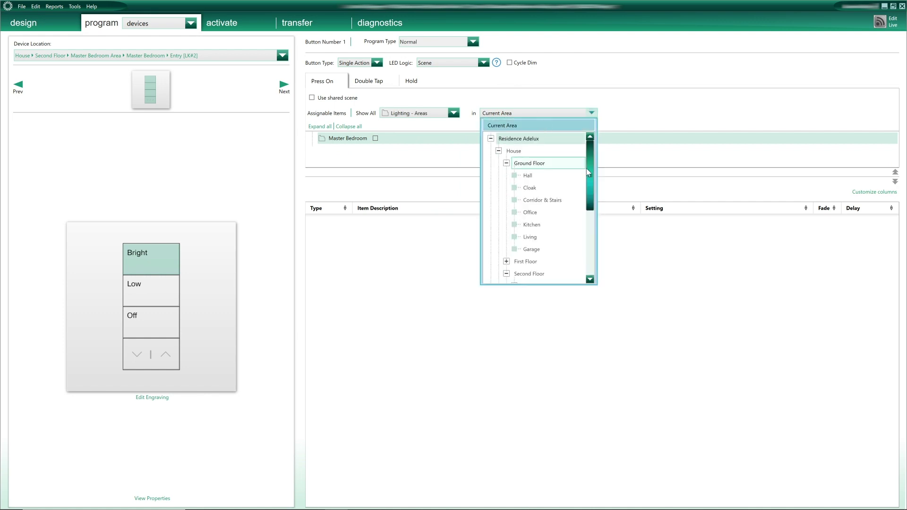
scroll(586, 169, down, 5)
scroll(548, 225, down, 2)
click(554, 187)
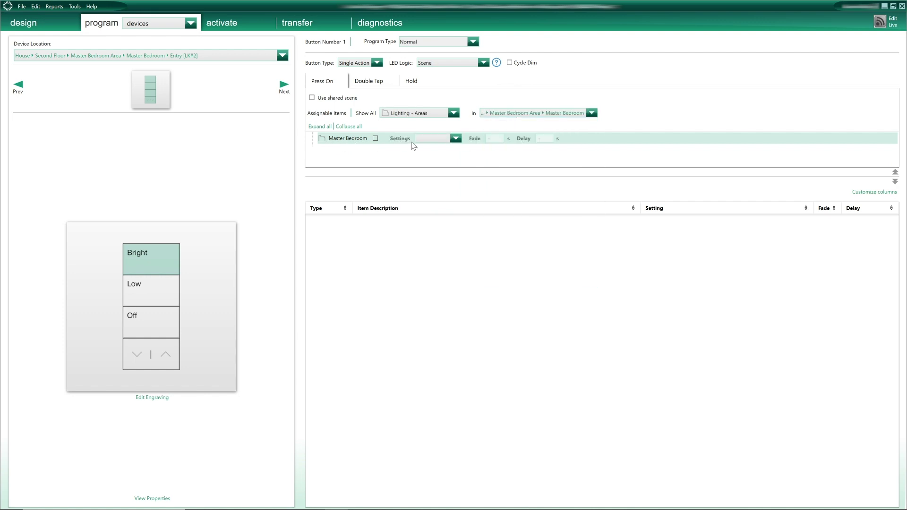
click(456, 139)
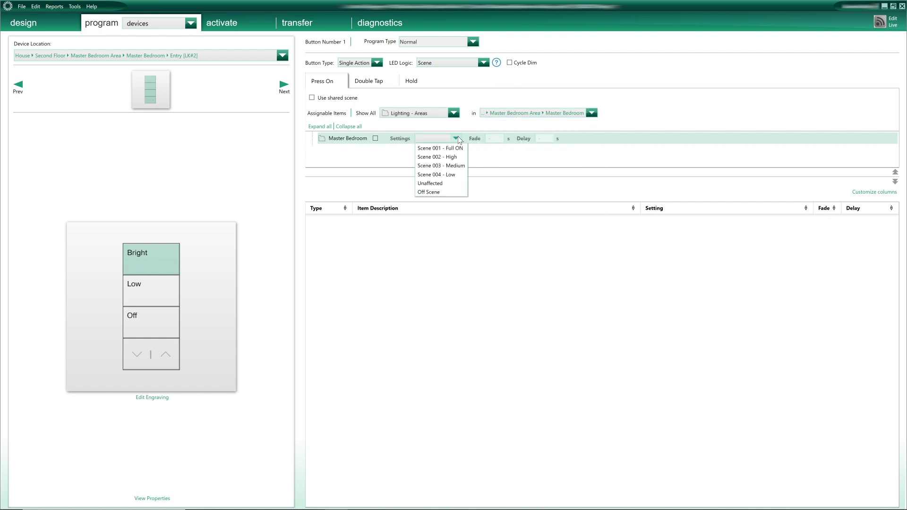
click(444, 158)
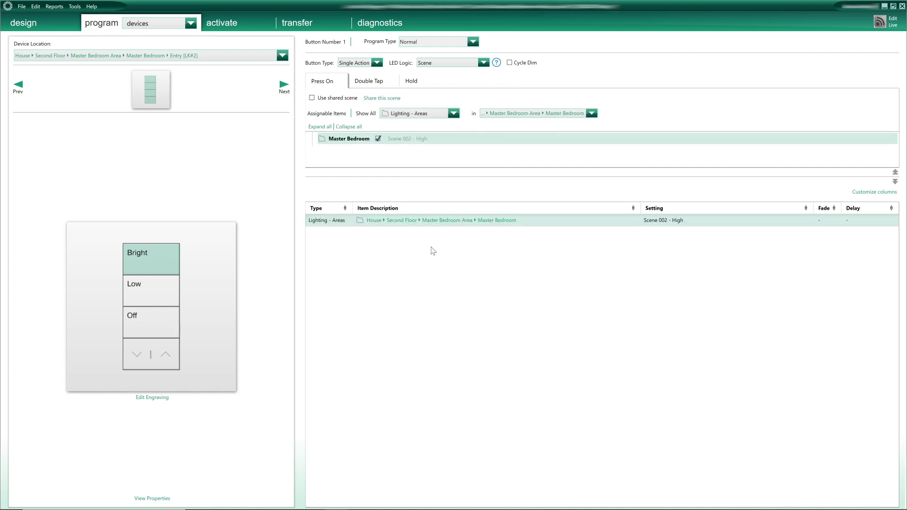
click(282, 56)
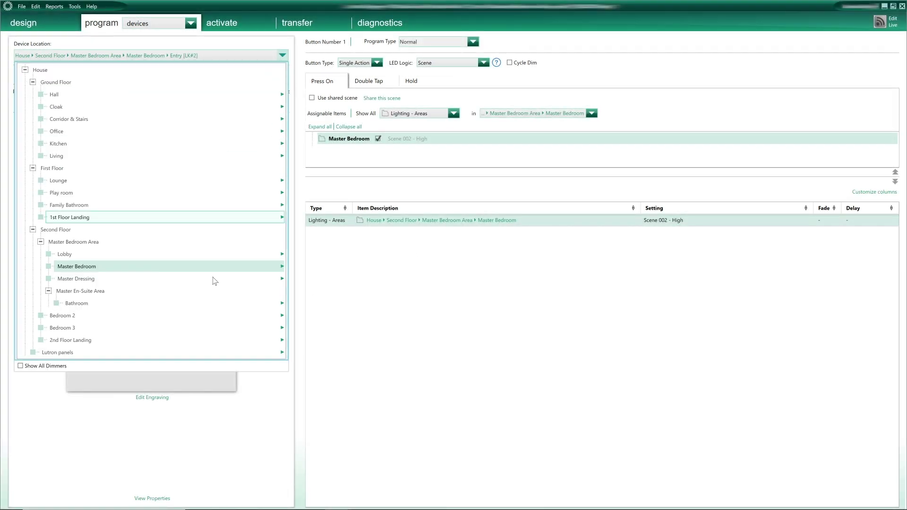
mouse_move(58, 353)
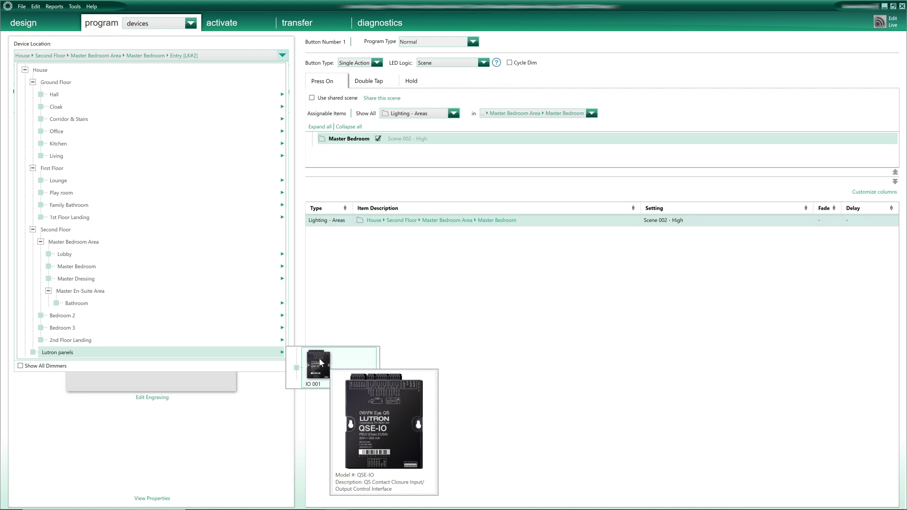
Program IO 001 Input 1 to recall Garage Scene 001 on close, and check its Open action.
click(319, 358)
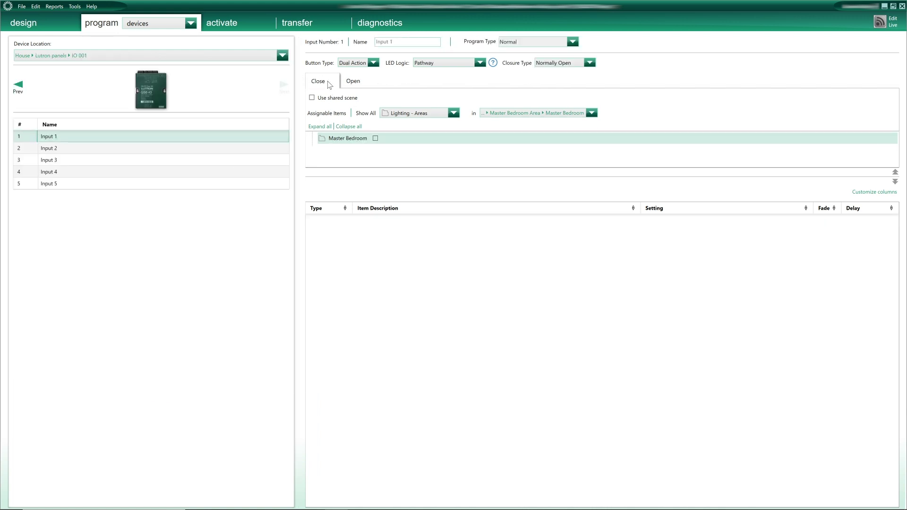
click(410, 115)
click(420, 134)
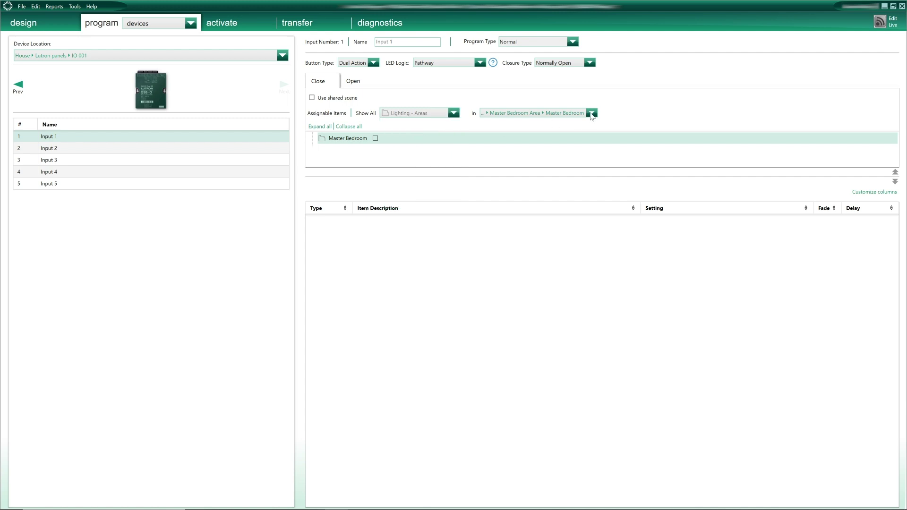
click(592, 113)
drag(592, 234, 591, 185)
click(501, 187)
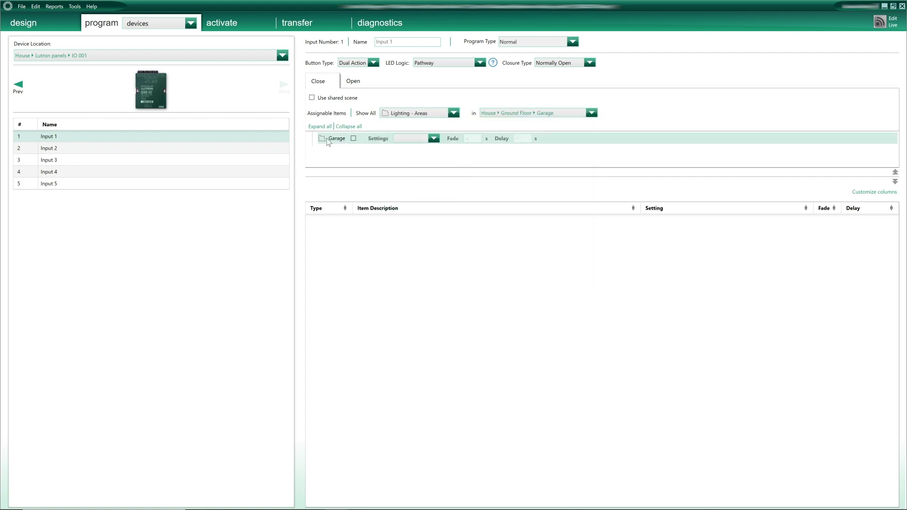
click(433, 141)
click(418, 147)
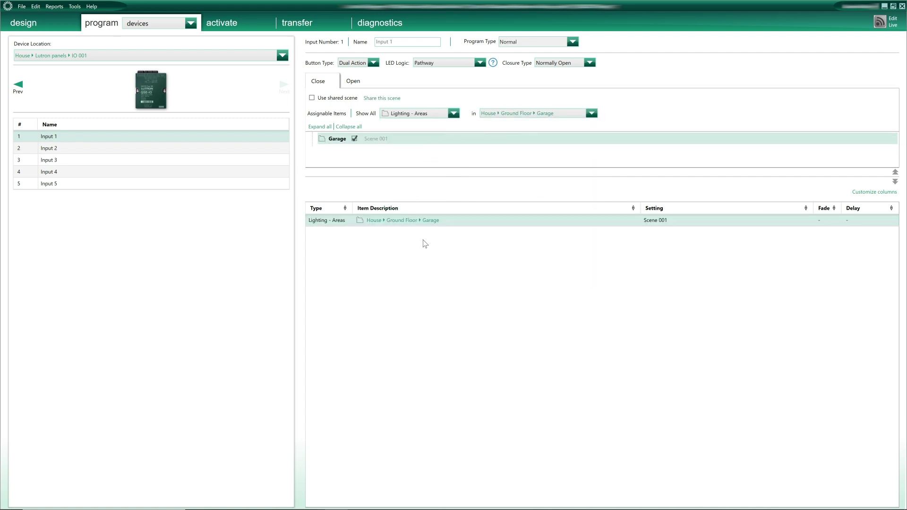
click(355, 85)
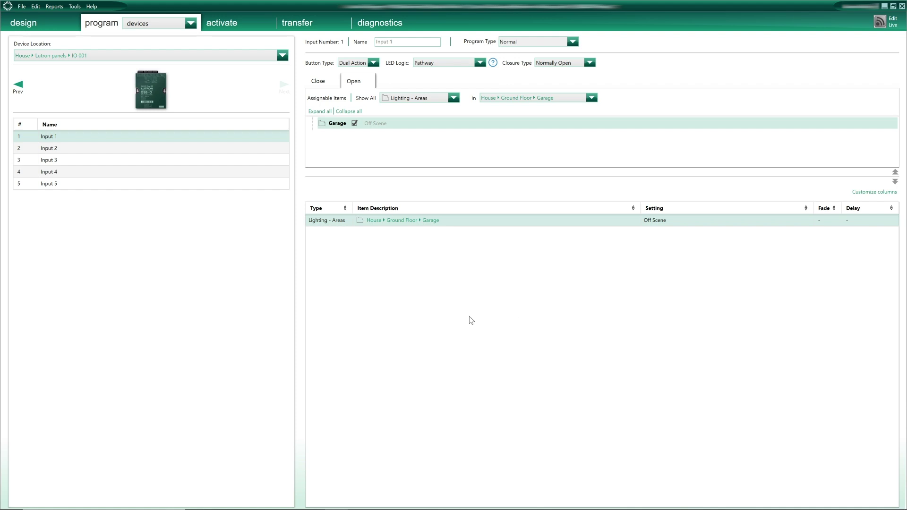
click(163, 23)
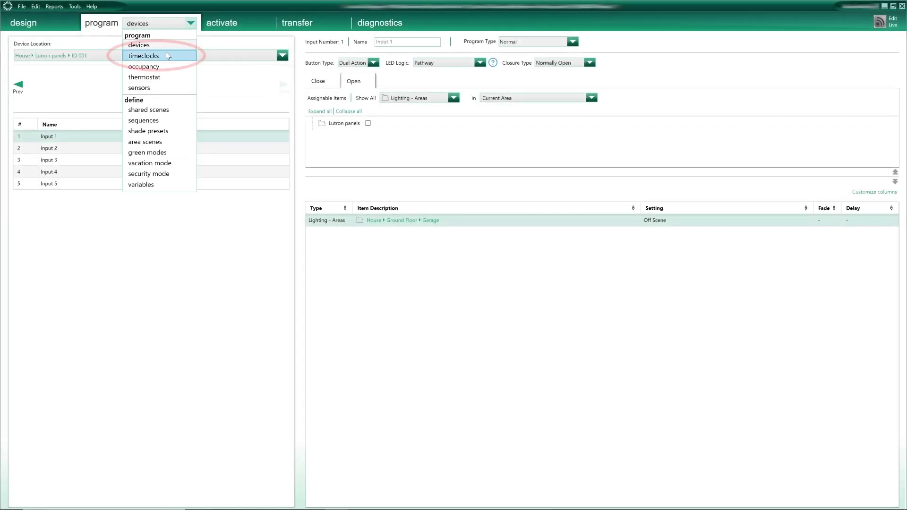
Select the Garden Lights ON timeclock event and list whole lighting areas as assignable items.
click(144, 55)
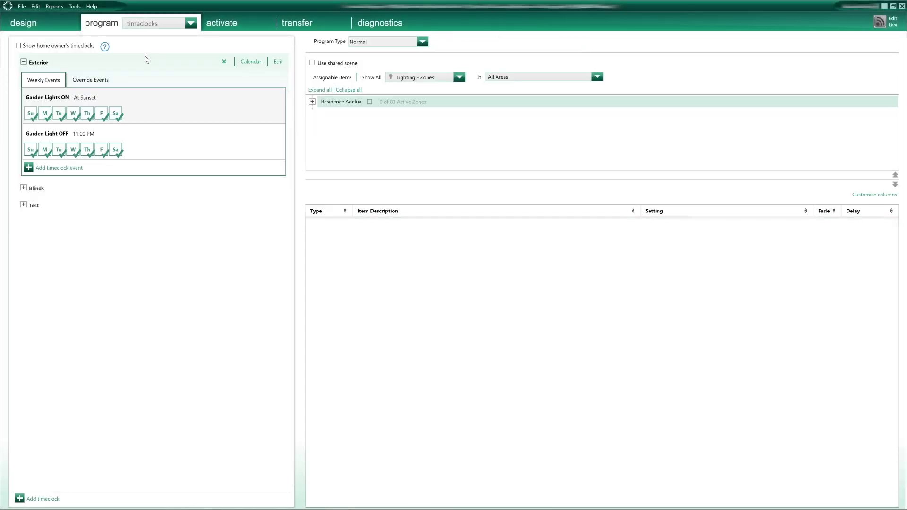
click(156, 103)
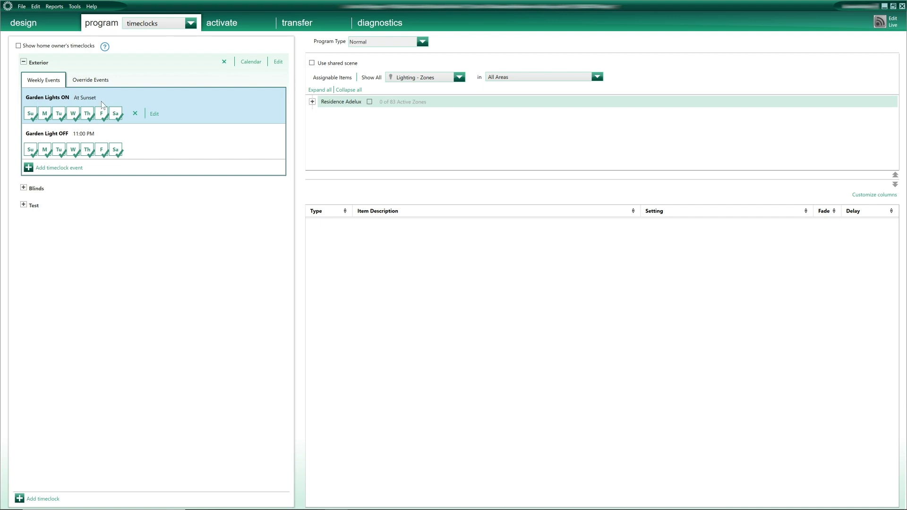
click(410, 79)
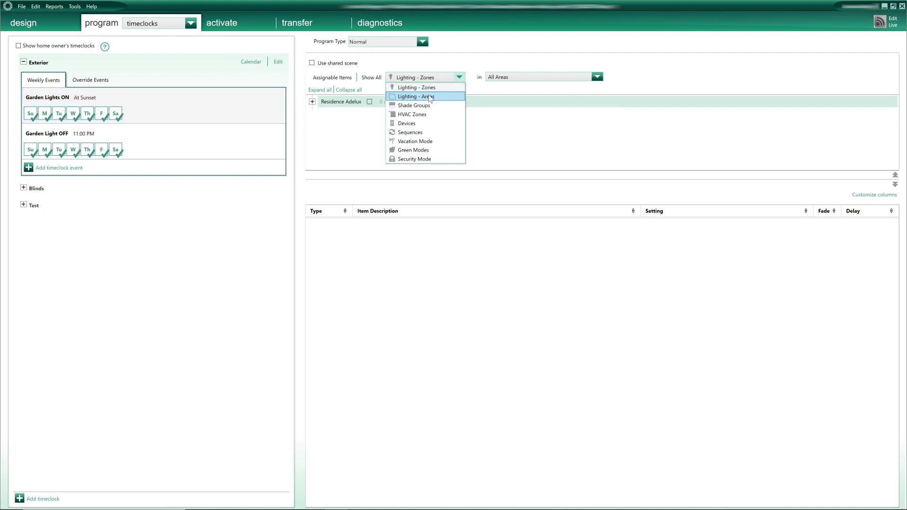
click(417, 97)
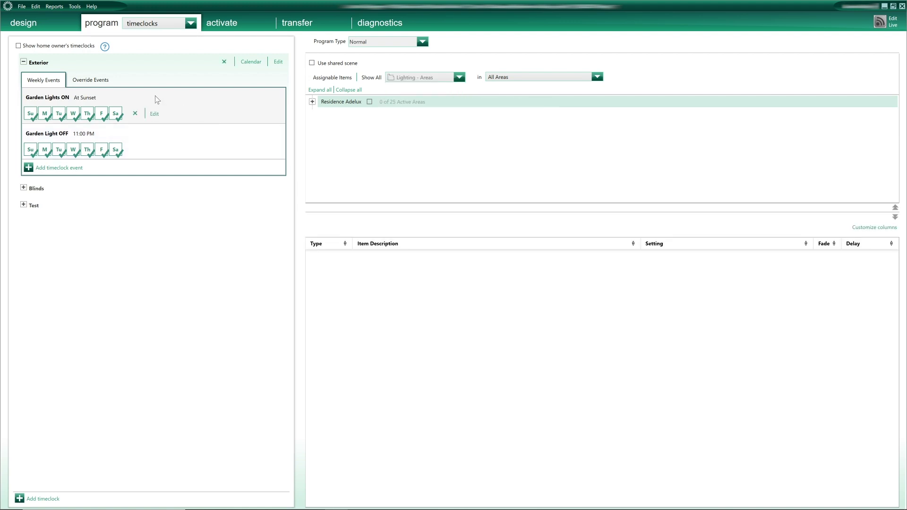
click(134, 97)
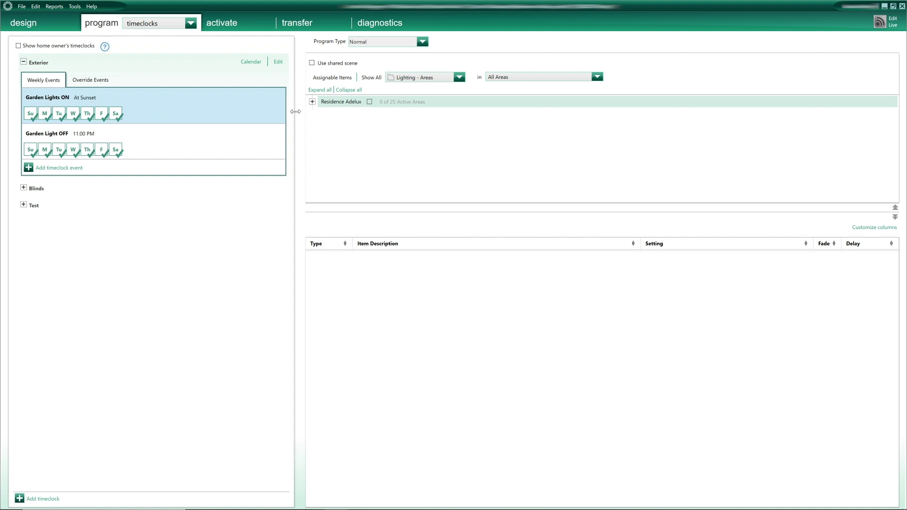
Under External, set Front Garden to Scene 001, Back Garden to Scene 002, Pool Area to Scene 003.
click(312, 102)
click(322, 127)
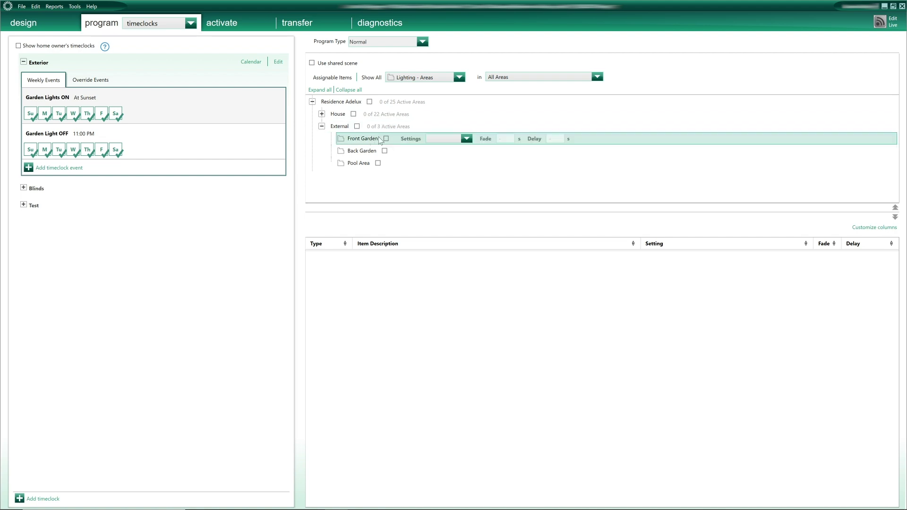
click(468, 139)
click(448, 153)
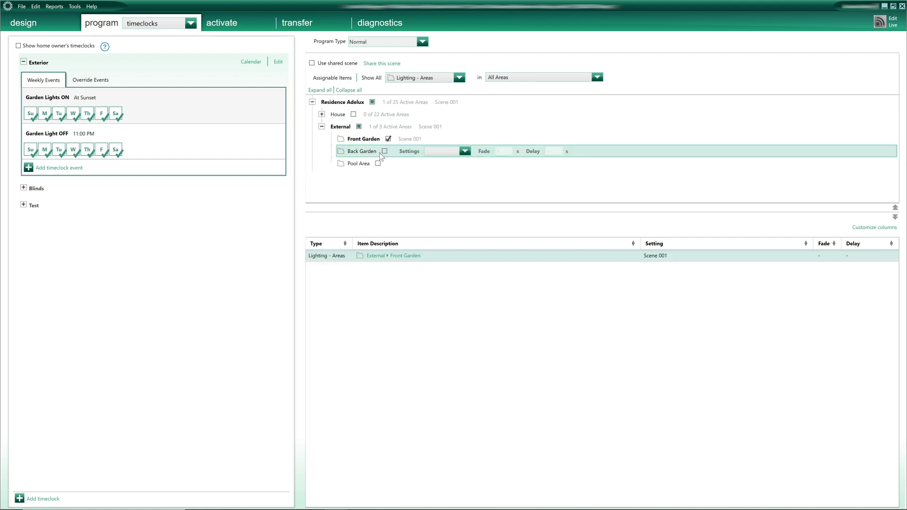
click(465, 151)
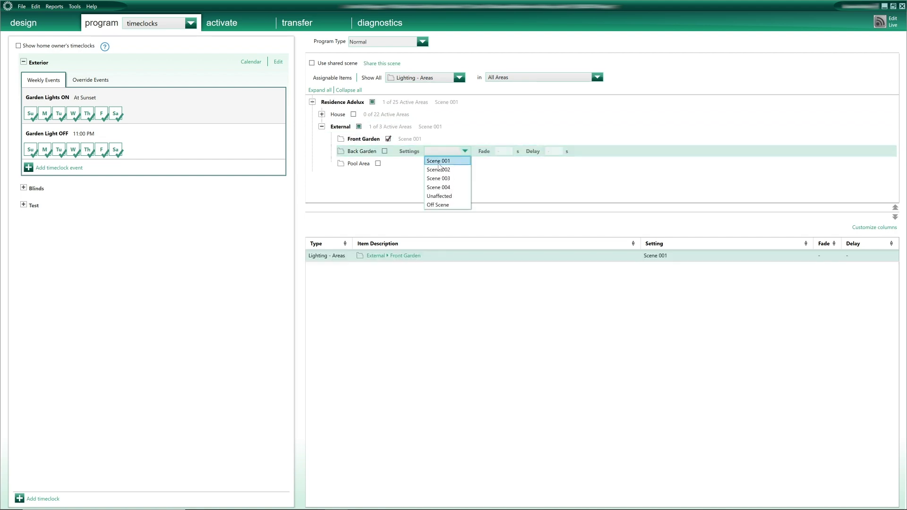
click(371, 164)
click(432, 166)
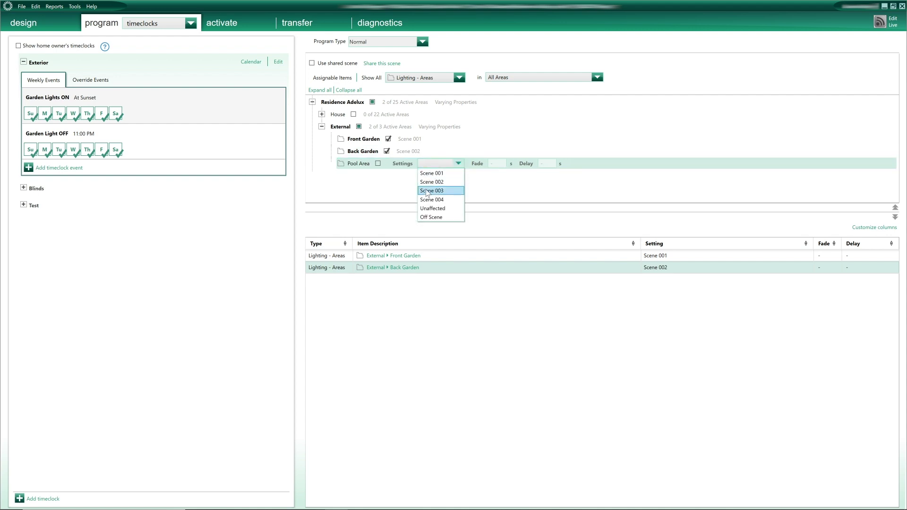
click(427, 191)
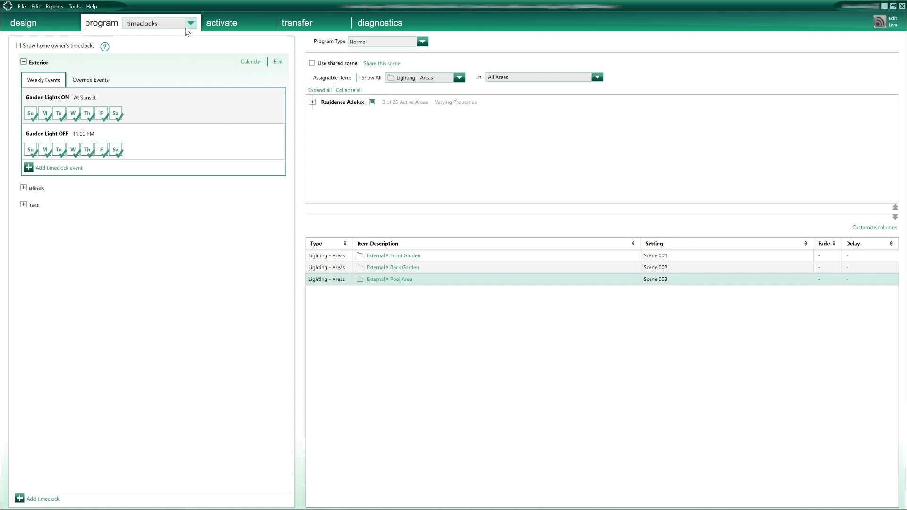
click(188, 31)
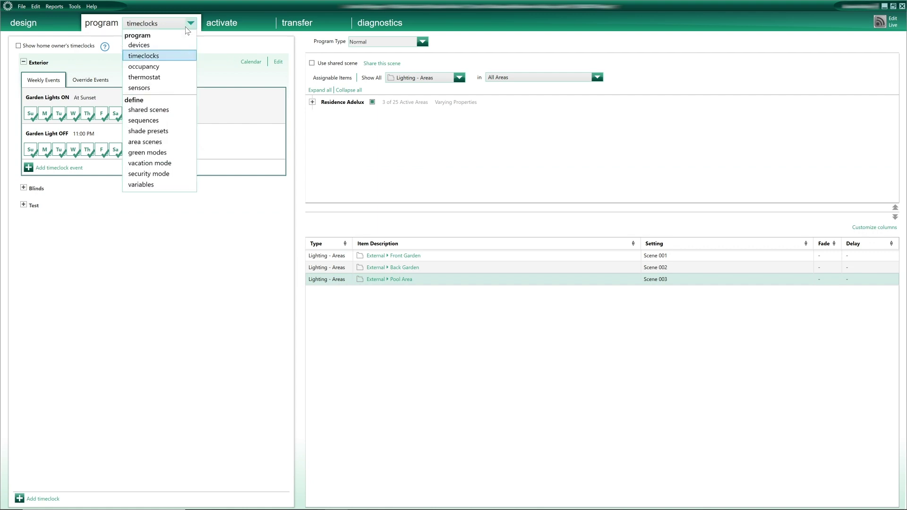
Show the Cloak's occupancy programming on the Unoccupied tab, where it recalls Off Scene.
click(156, 67)
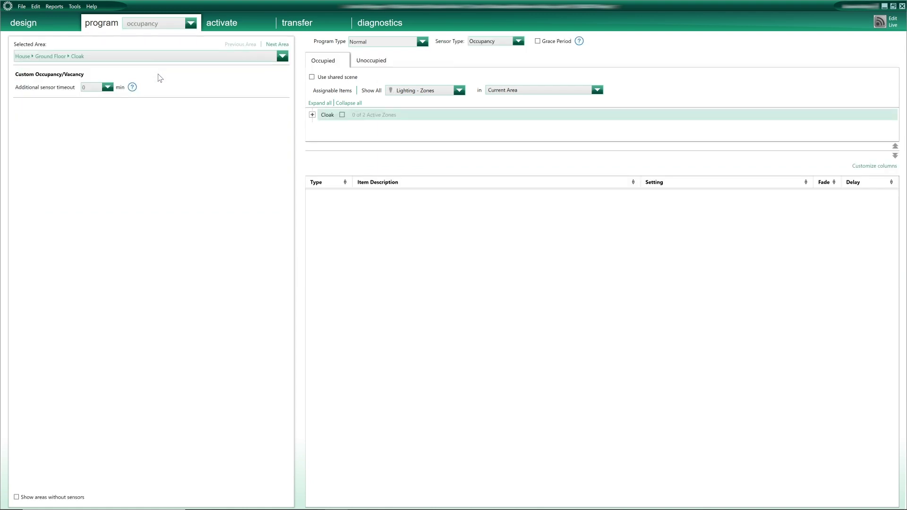
click(414, 91)
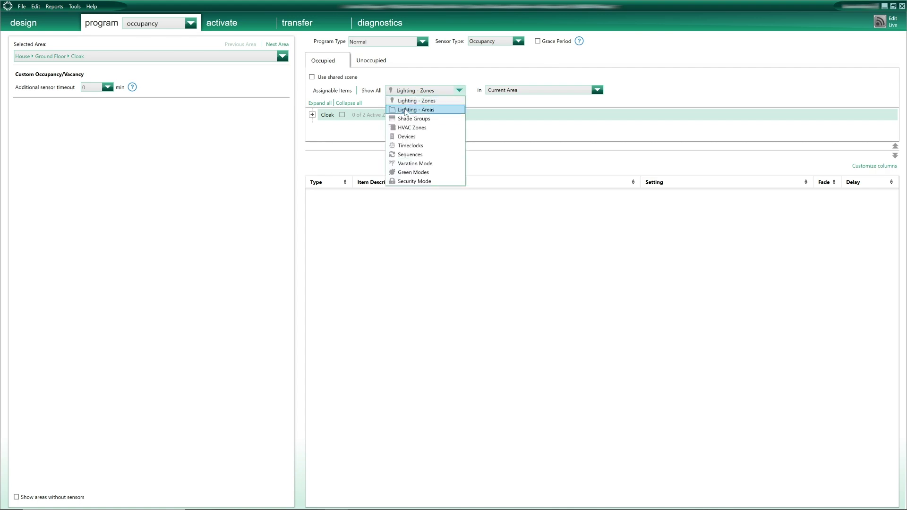
click(372, 62)
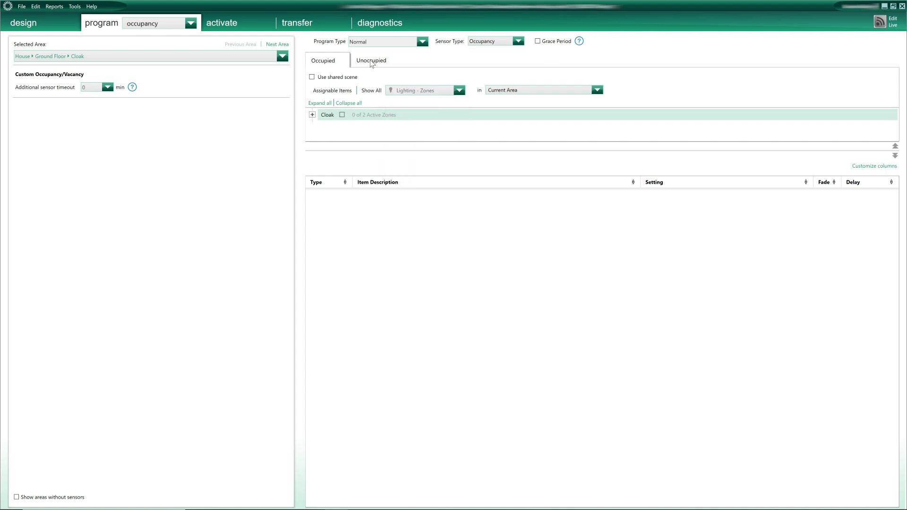
click(372, 63)
click(432, 80)
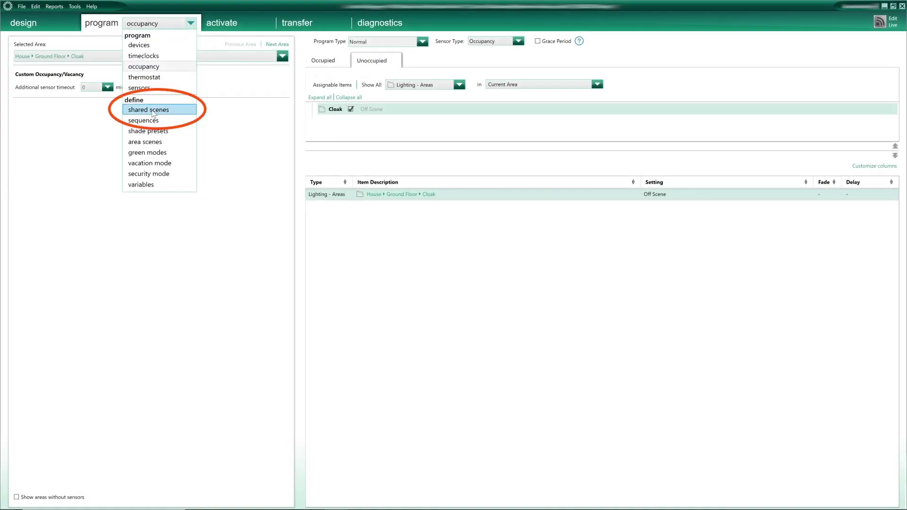
Add the Second Floor Master Bedroom Area to Shared Scene 001 as a lighting area.
click(158, 110)
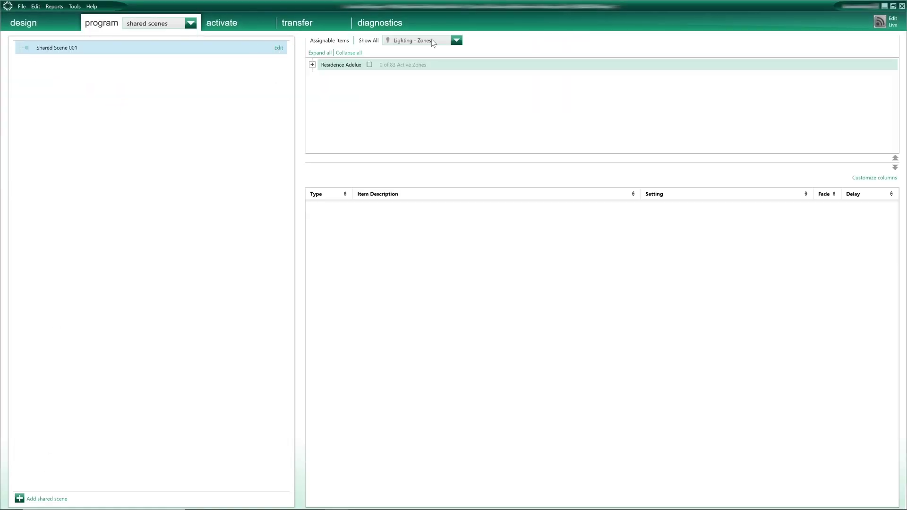
click(432, 39)
click(420, 59)
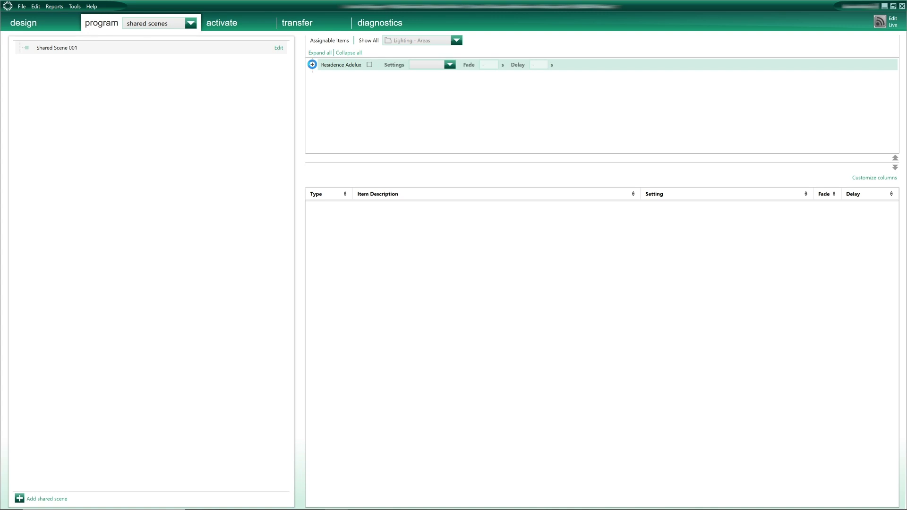
click(311, 65)
click(322, 77)
click(331, 114)
click(412, 126)
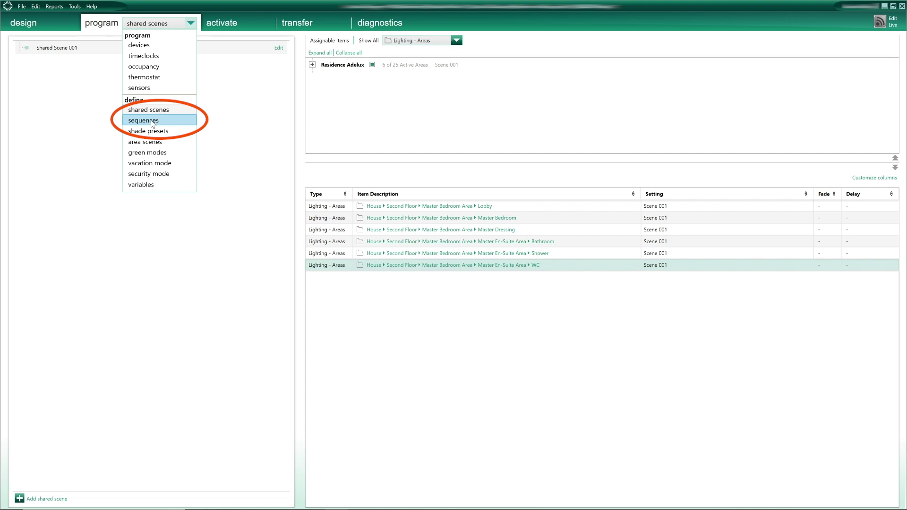
Browse the sequence, green mode and security mode programming pages.
click(151, 121)
click(418, 108)
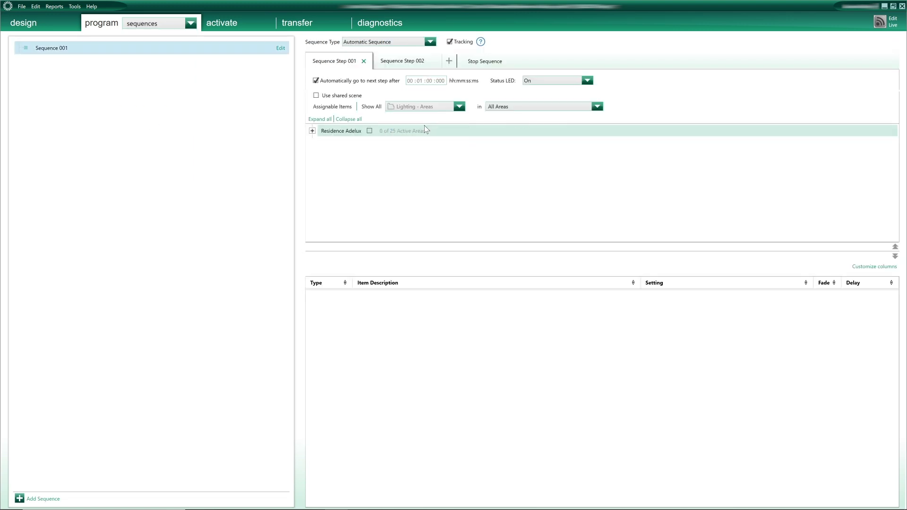
click(190, 23)
click(144, 152)
click(432, 44)
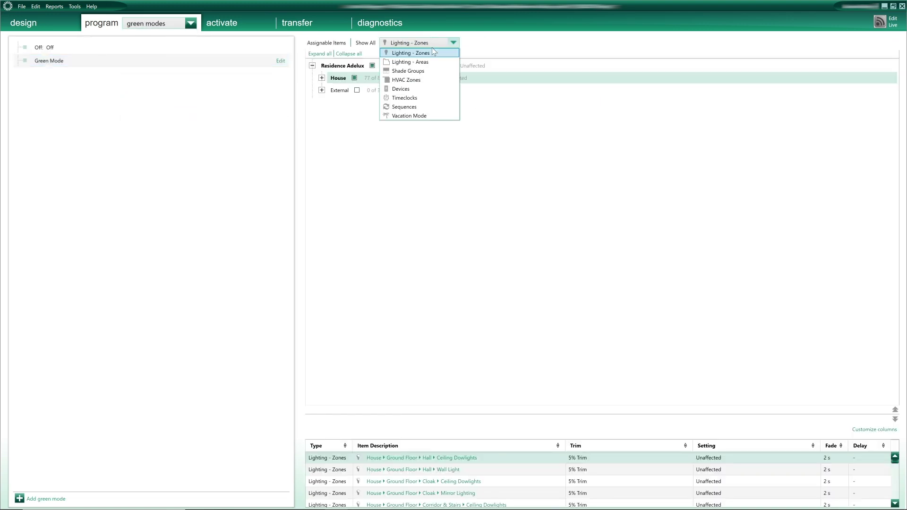
click(260, 284)
click(186, 23)
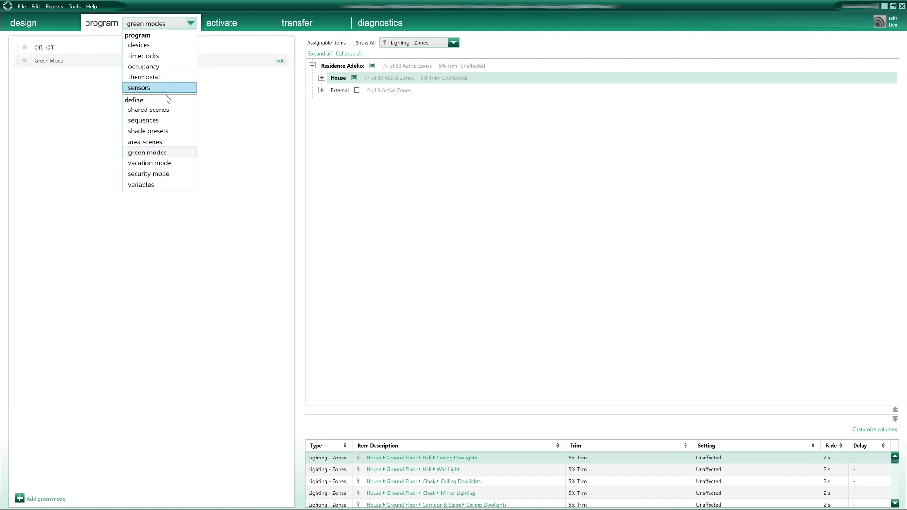
click(148, 174)
click(156, 59)
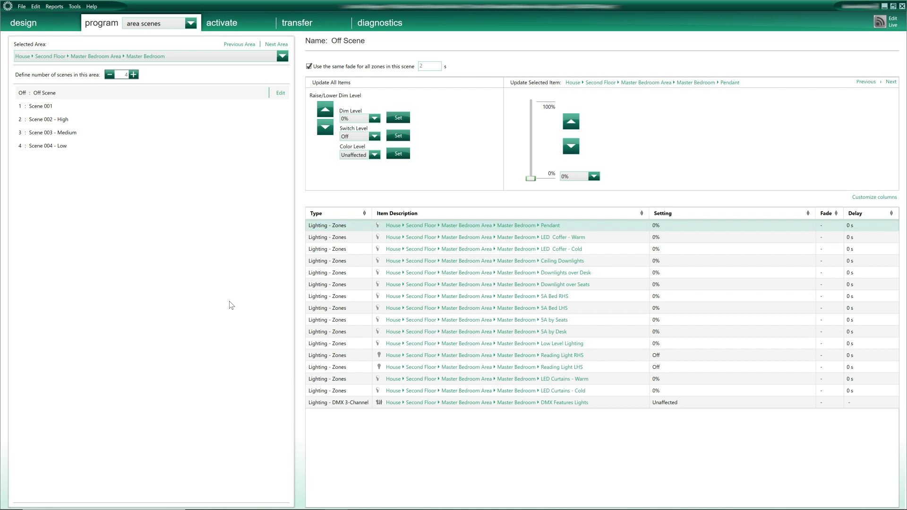
Assign integration IDs to Areas and review the list, e.g. Hall 10, Master Bedroom 17.
click(75, 7)
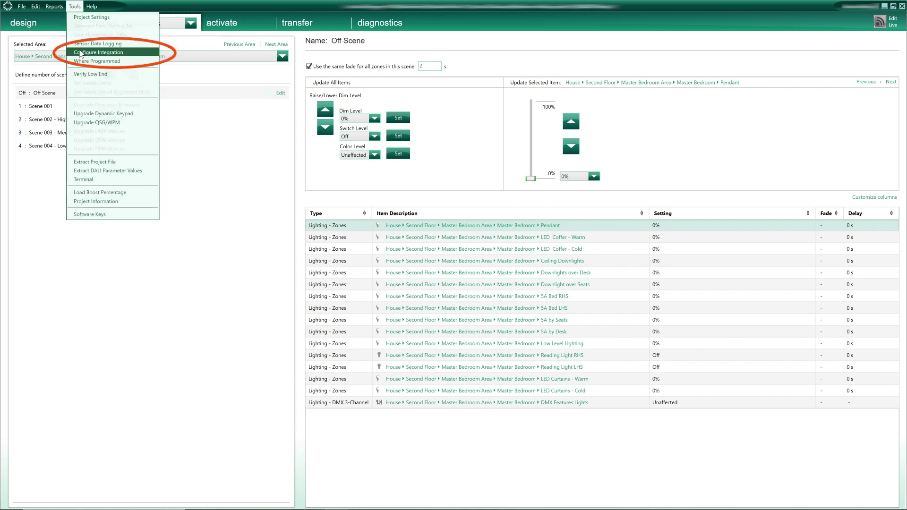
click(99, 52)
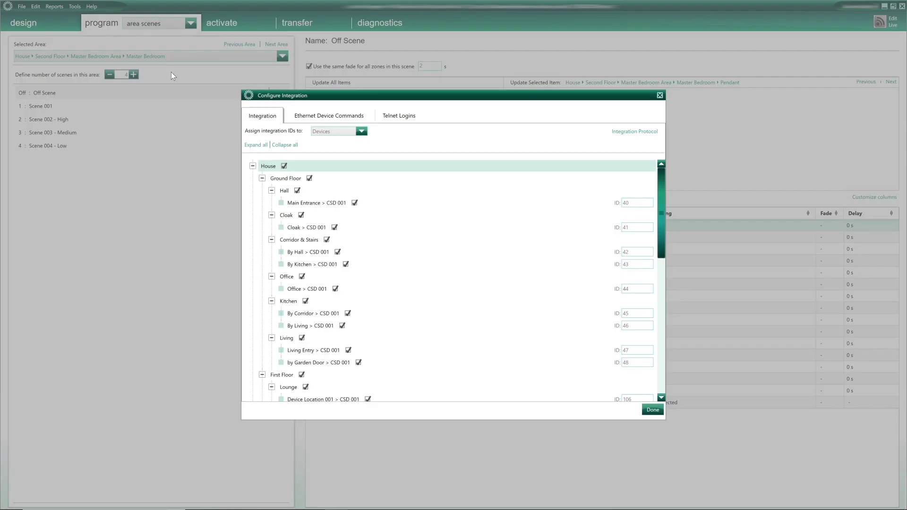
click(362, 133)
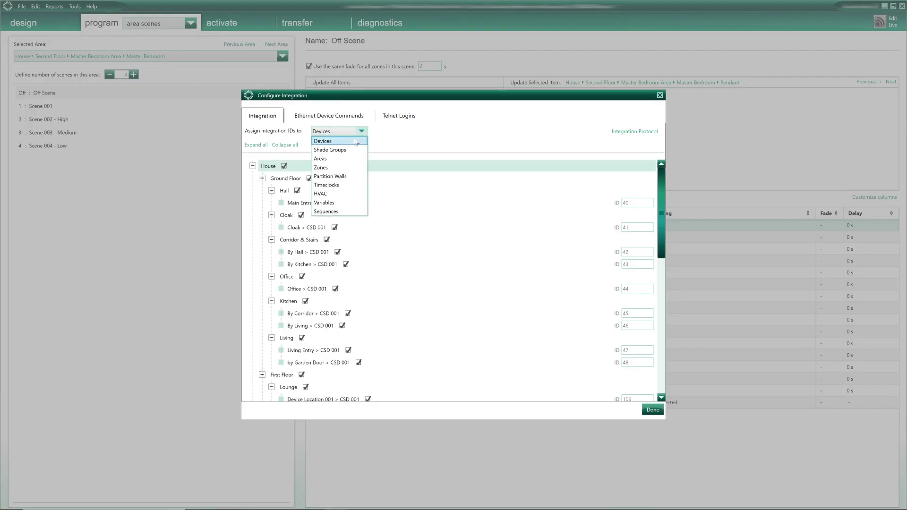
click(328, 158)
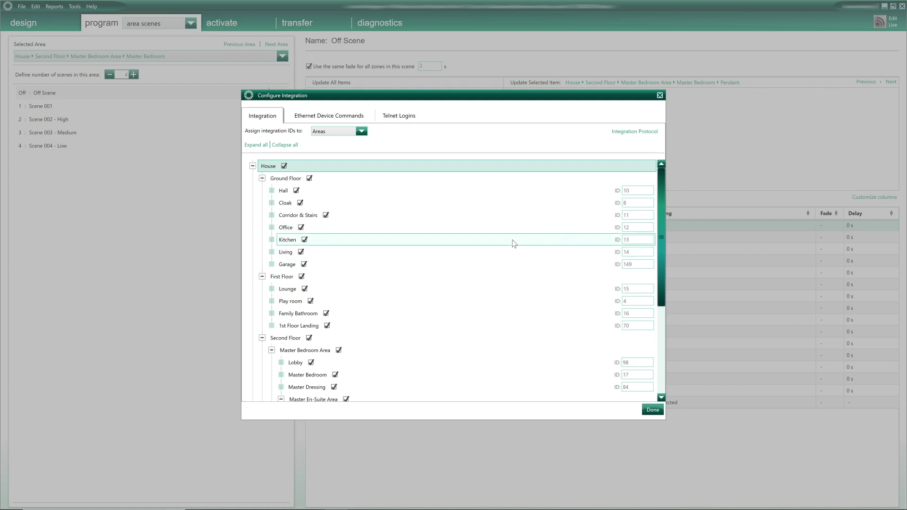
scroll(395, 237, down, 2)
scroll(414, 239, down, 2)
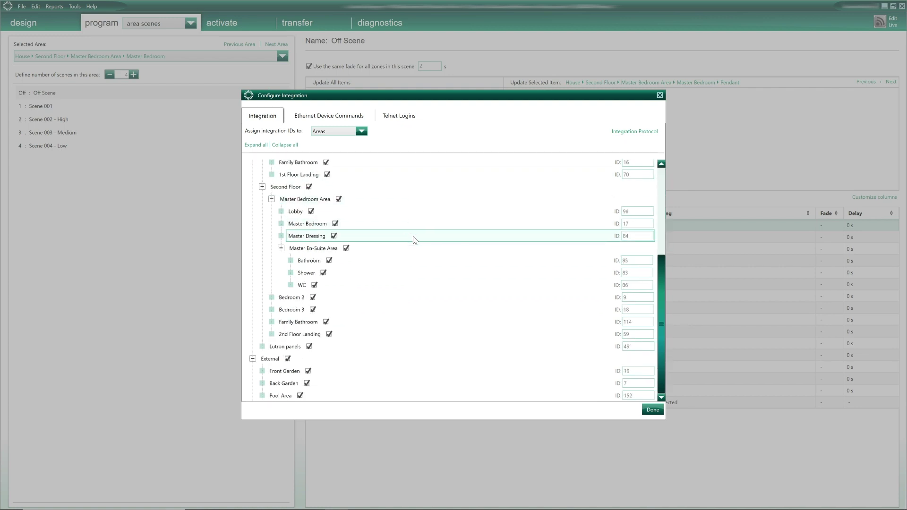
scroll(414, 240, up, 4)
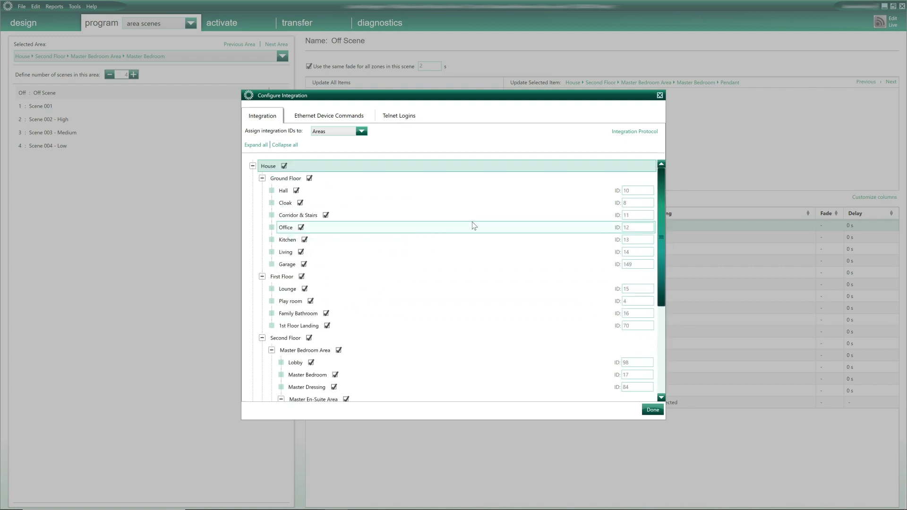